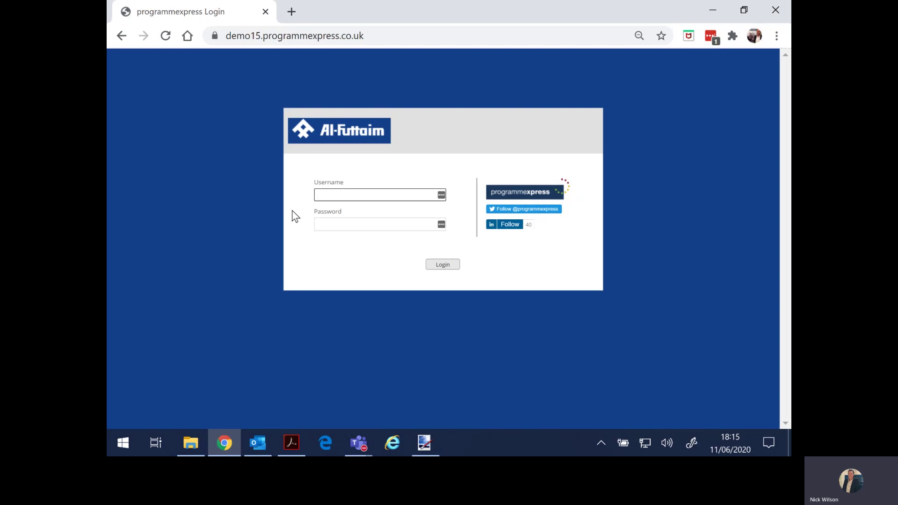
- Log in as pe_admin with the account password
text(pe_admin)
key(Tab)
text(••••••••••)
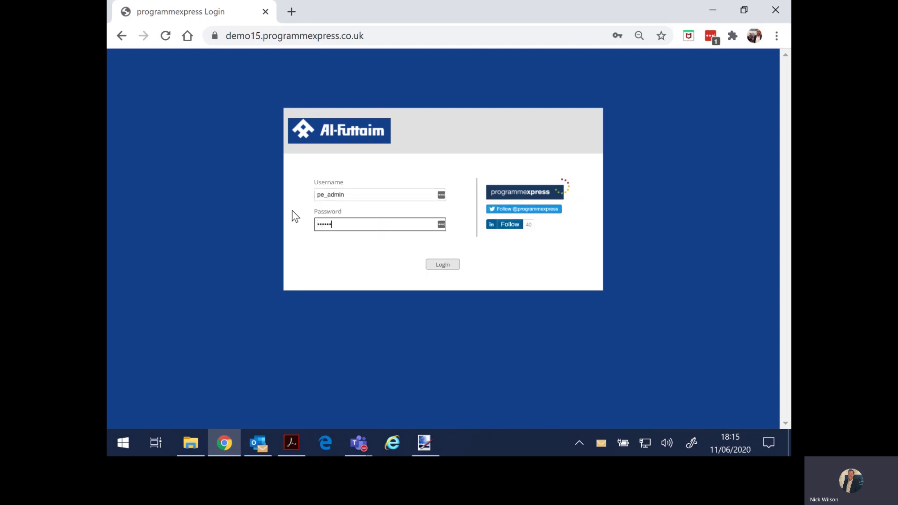
text(•)
click(448, 267)
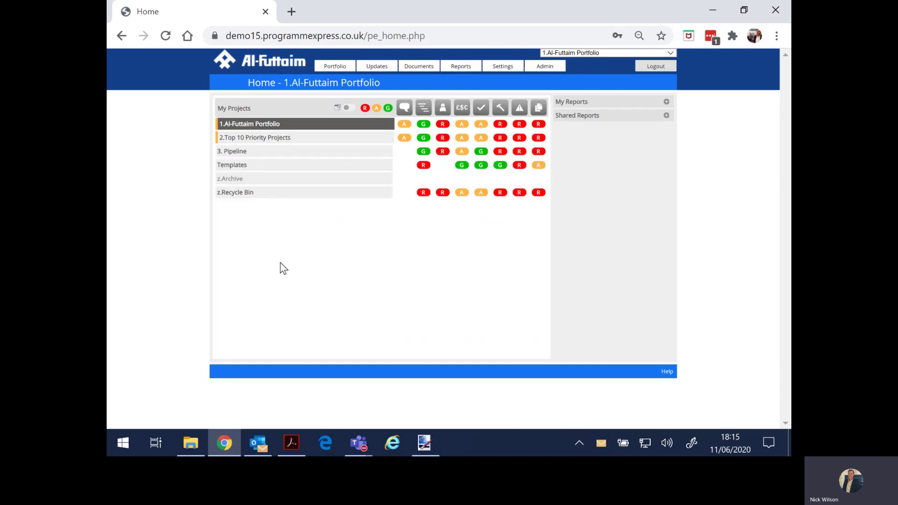
- Expand 1.Al-Futtaim Portfolio and its Supply Chain, IT and Digital programmes, and select the Fulfilment Process review project
click(258, 129)
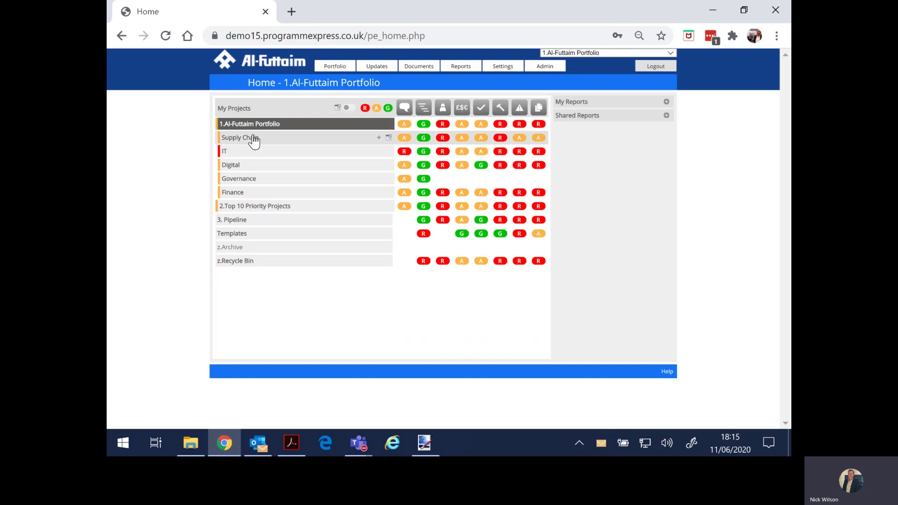
click(254, 139)
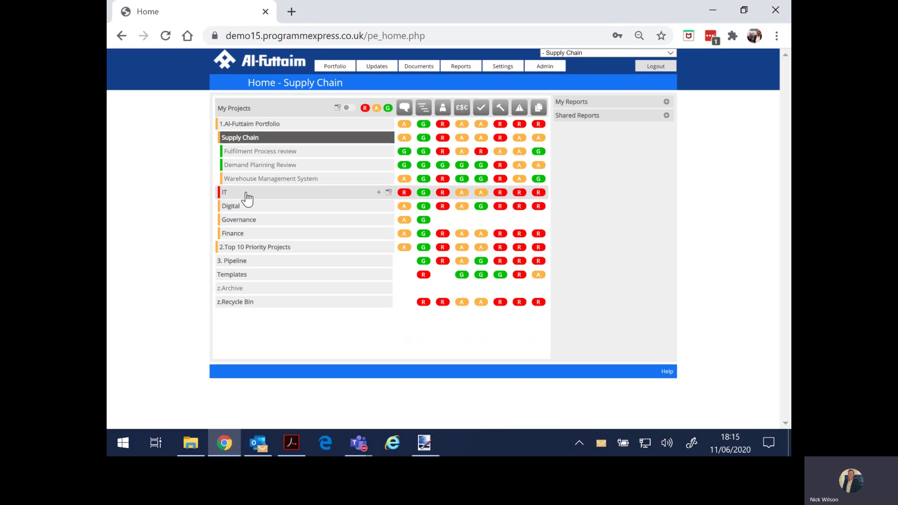
click(246, 193)
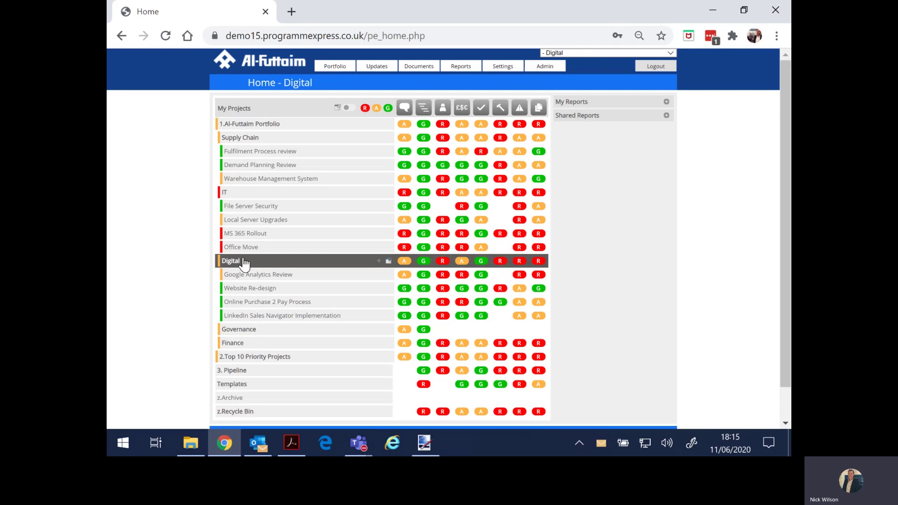
click(251, 152)
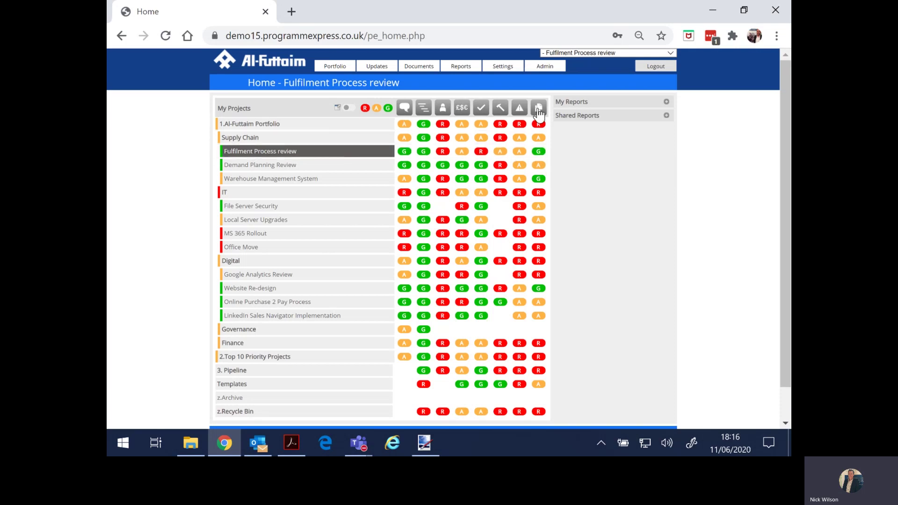
mouse_move(376, 66)
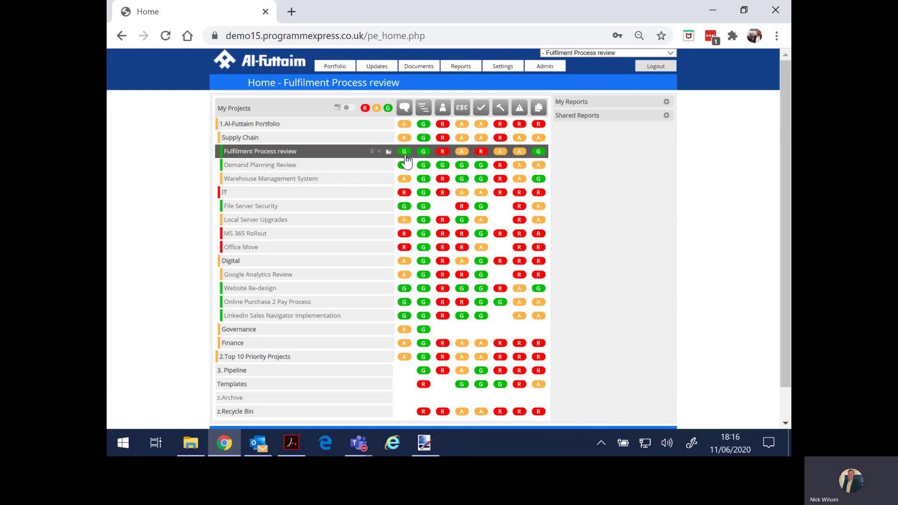
- Select 1.Al-Futtaim Portfolio and open the shared report 1.Reporting Pack - RAG Status Summary 2 for it
click(268, 126)
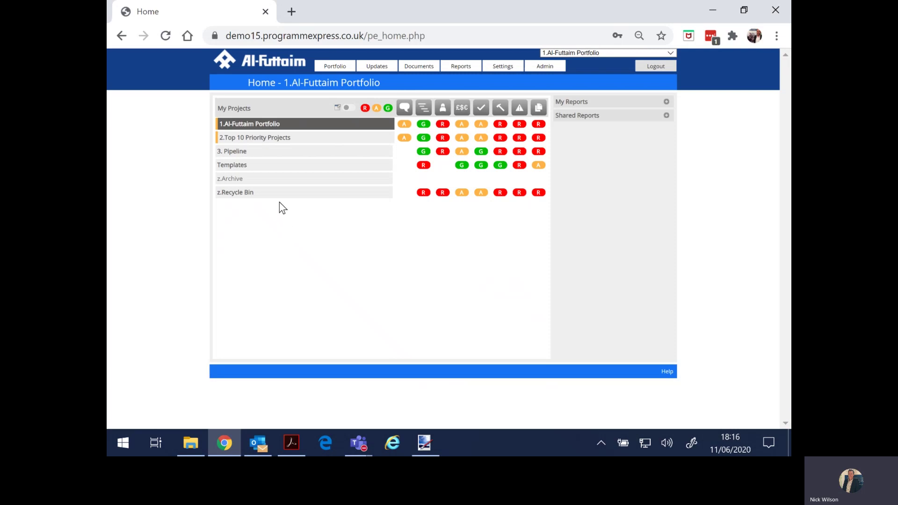
click(666, 116)
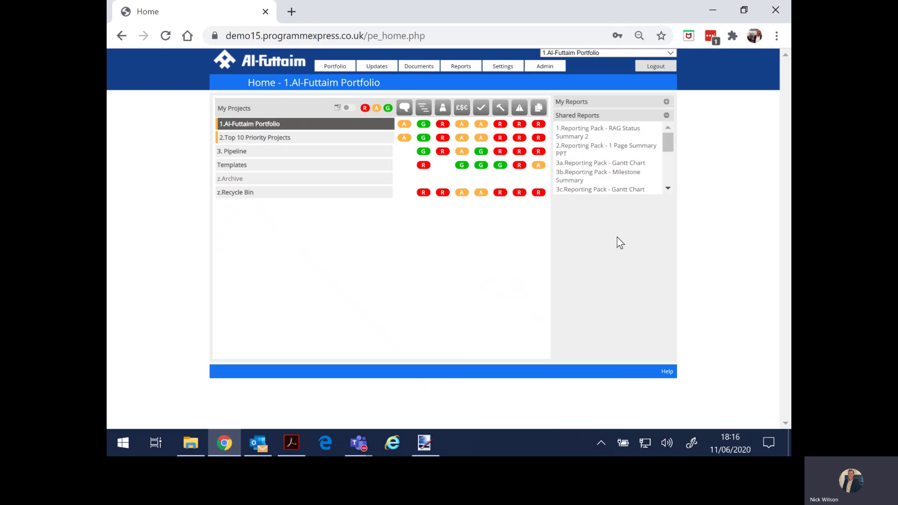
click(591, 139)
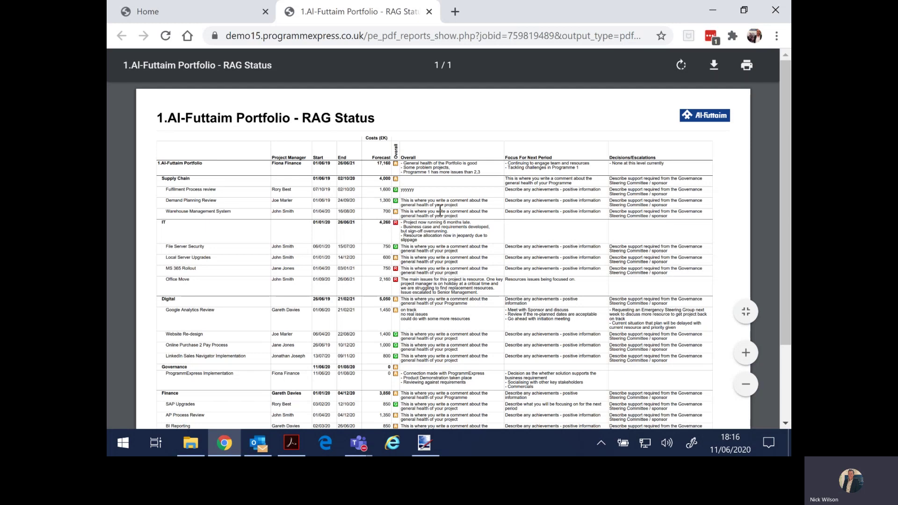
- Return to the home page, open the shared report 3a.Reporting Pack - Gantt Chart and look through all its pages
click(186, 10)
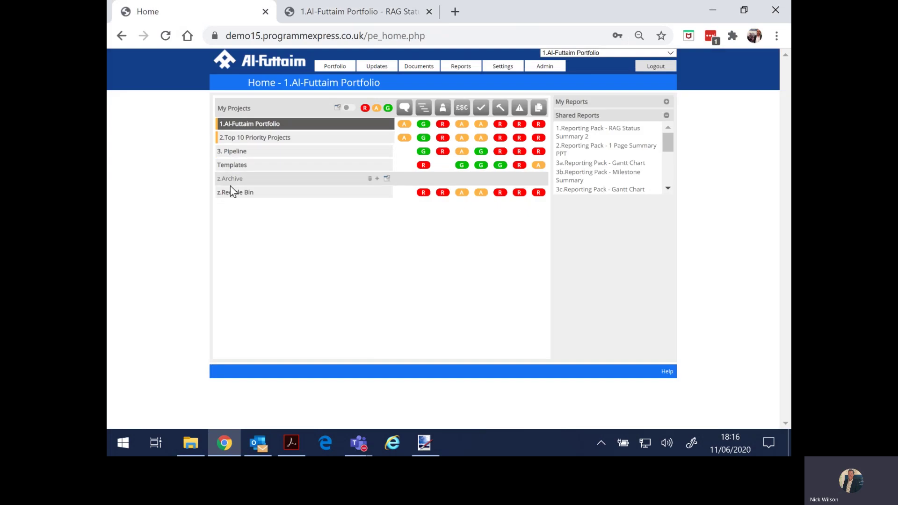
click(592, 166)
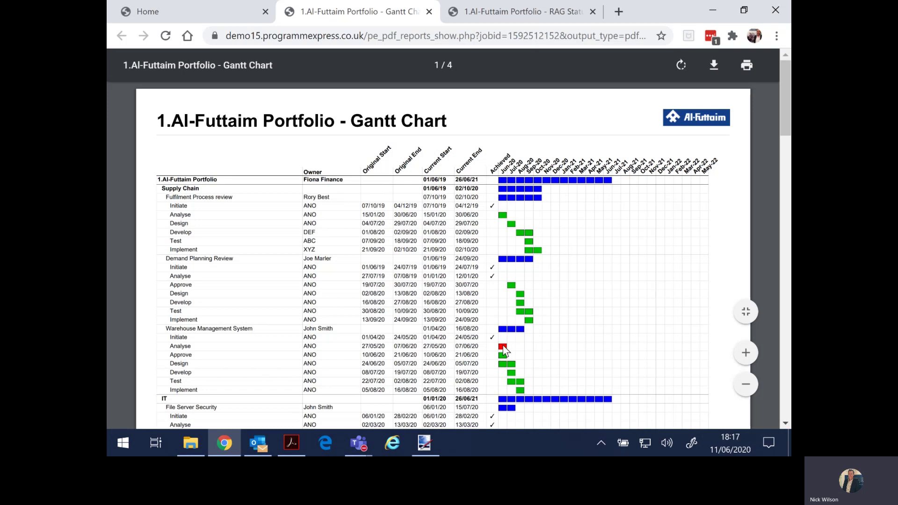
scroll(442, 340, down, 8)
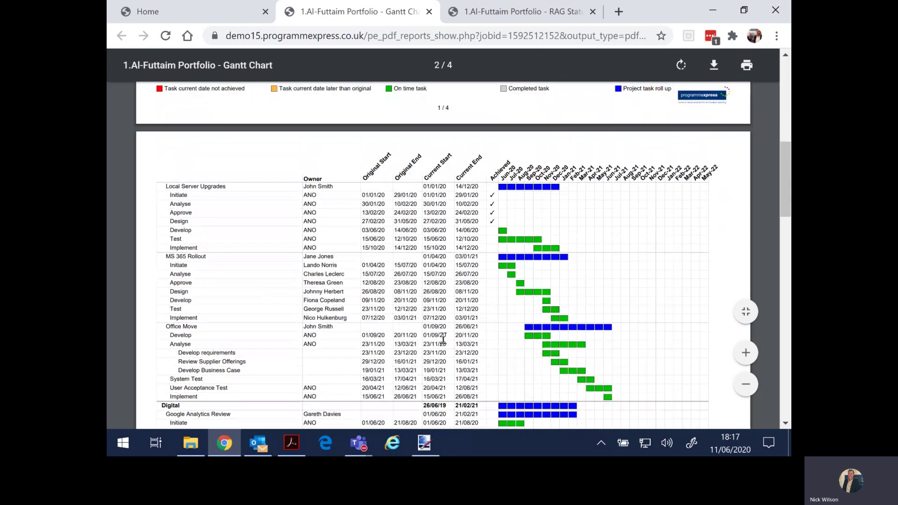
scroll(443, 340, down, 10)
scroll(441, 319, down, 10)
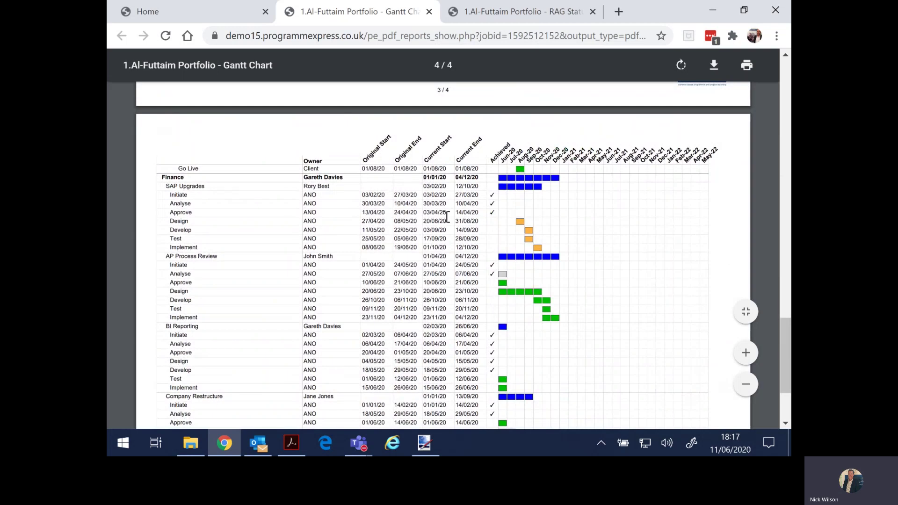
- Return to the home page and open the shared five-year benefits report for 1.Al-Futtaim Portfolio
click(159, 11)
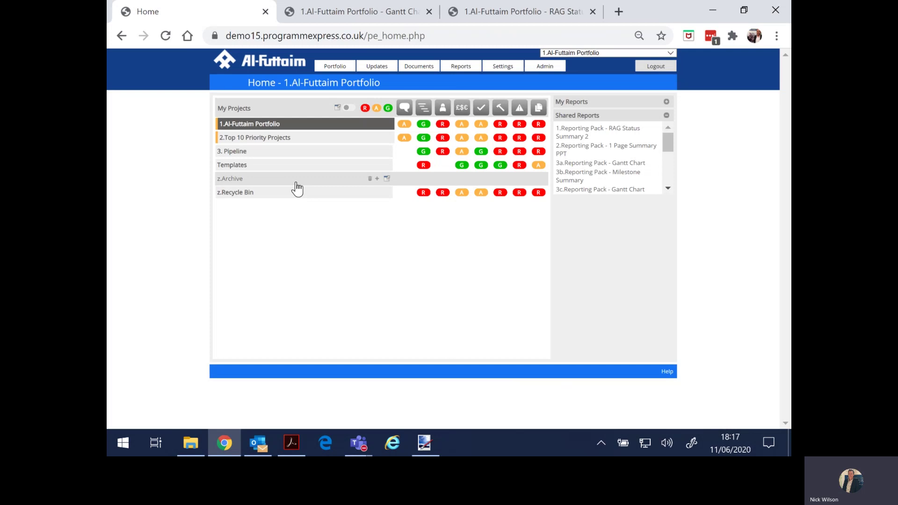
drag(667, 146, 672, 179)
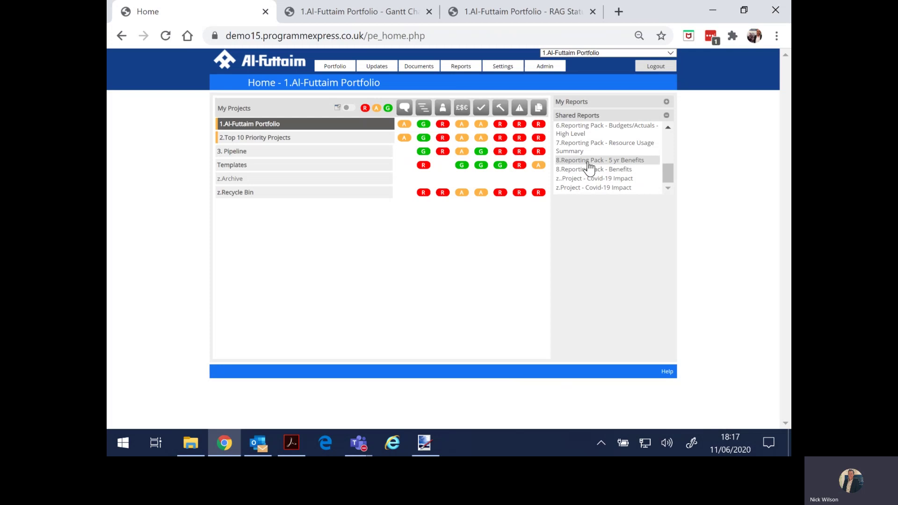
click(377, 66)
click(602, 168)
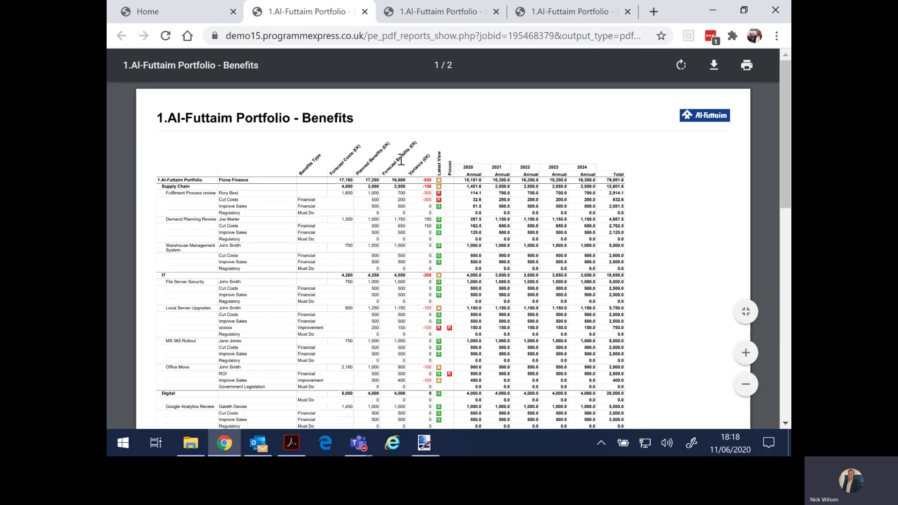
- Go back to the demo15.programmexpress.co.uk login page and log in with the finance user's username and account password
click(163, 12)
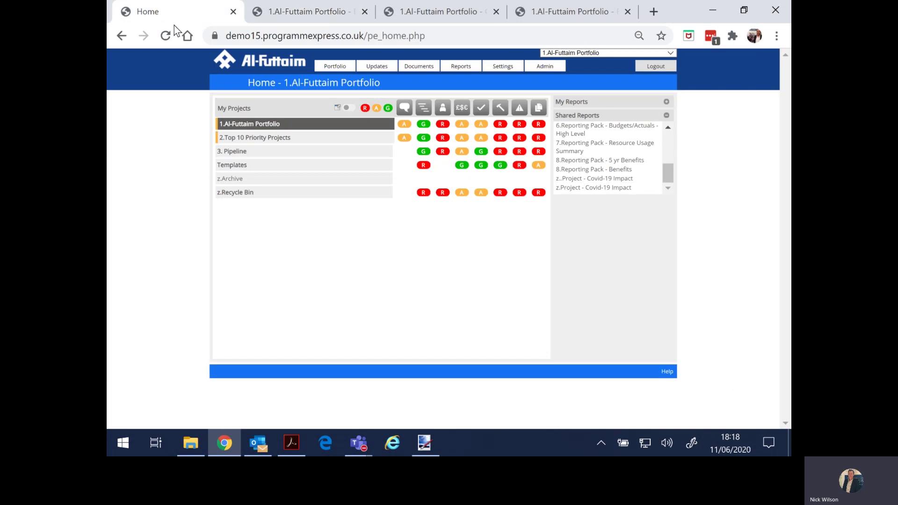
click(407, 35)
drag(435, 36, 396, 46)
key(BackSpace)
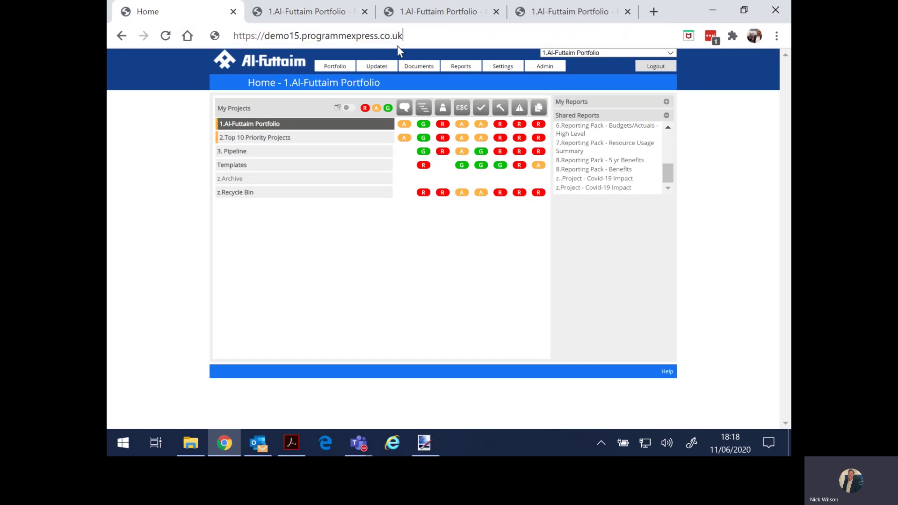
key(Return)
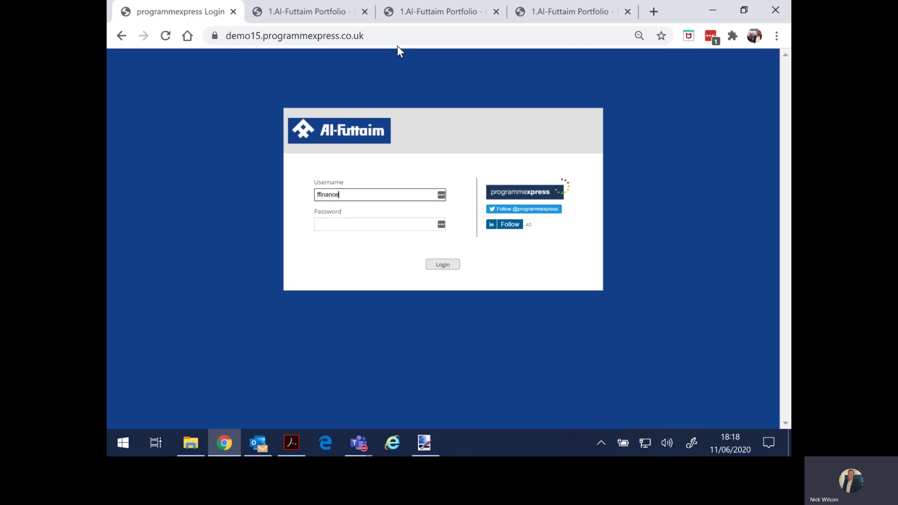
key(Tab)
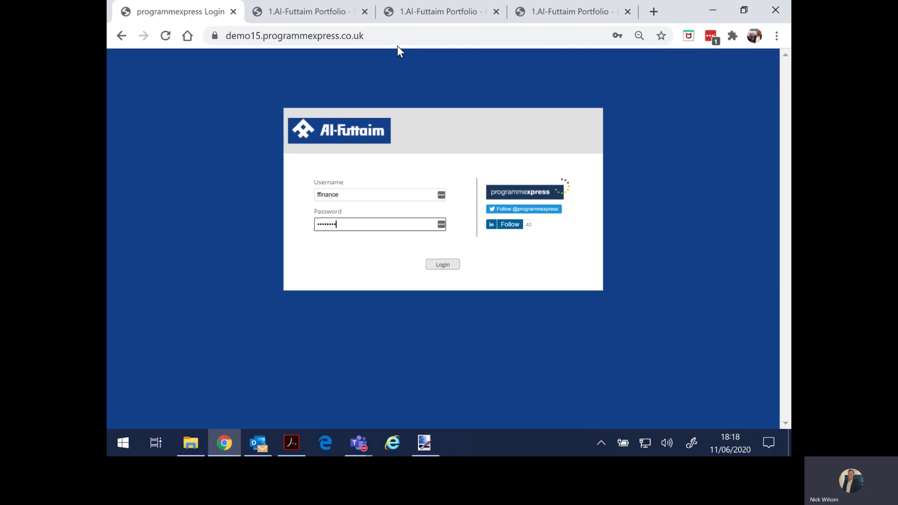
click(442, 265)
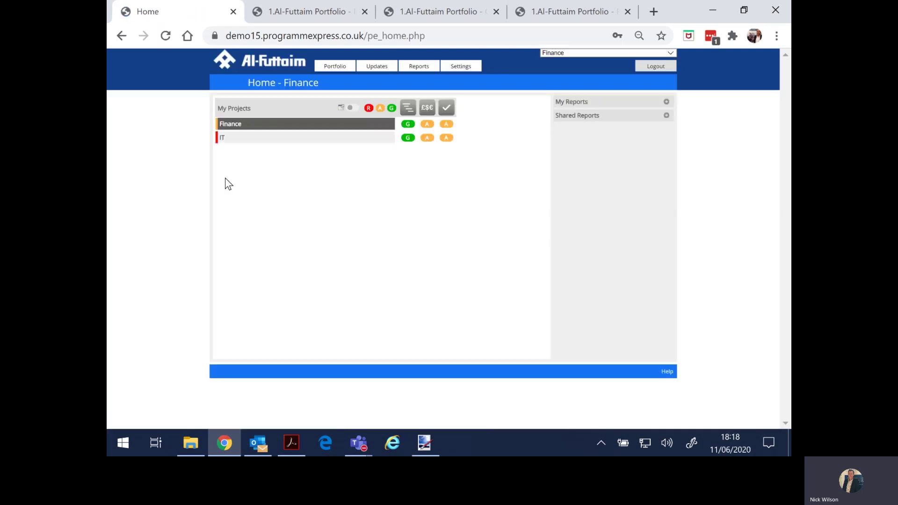
- Expand the Finance and IT programmes to list their projects, and open the plan of the SAP Upgrades project
click(233, 128)
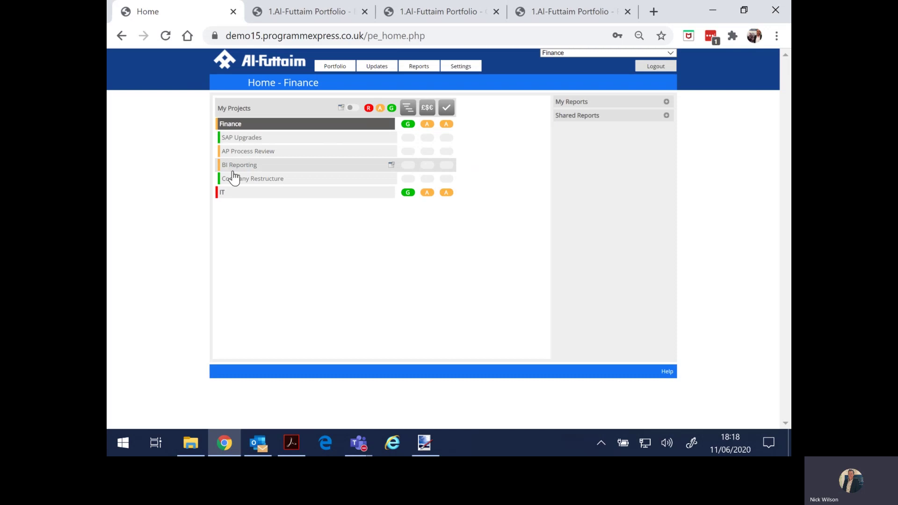
click(231, 194)
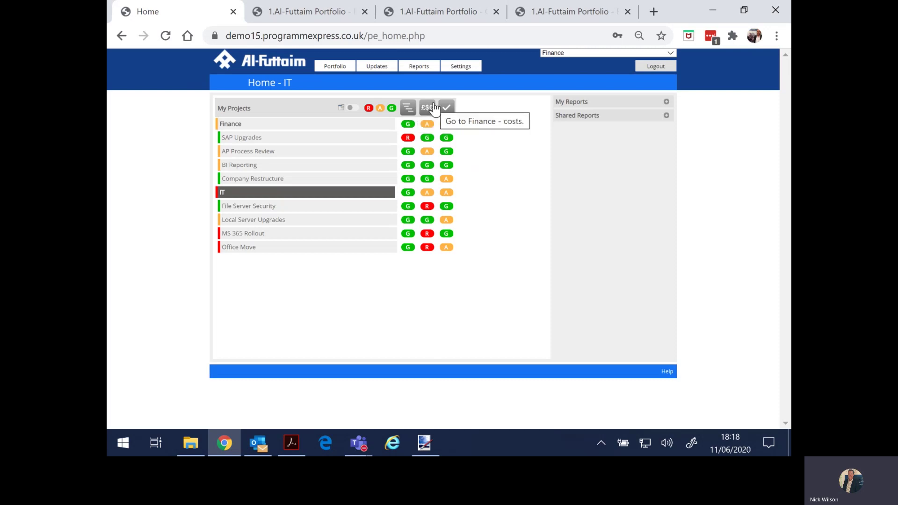
click(240, 144)
click(406, 140)
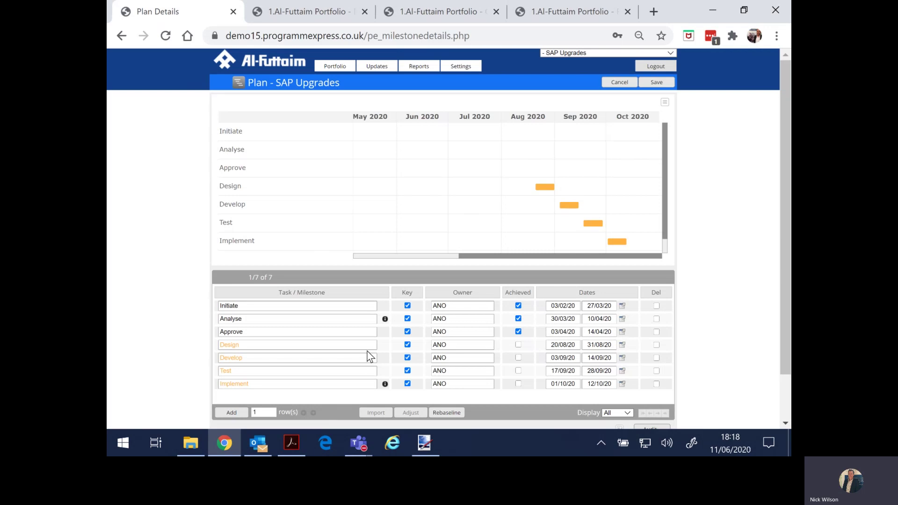
- Switch the plan view to the AP Process Review project and after that to BI Reporting
click(553, 53)
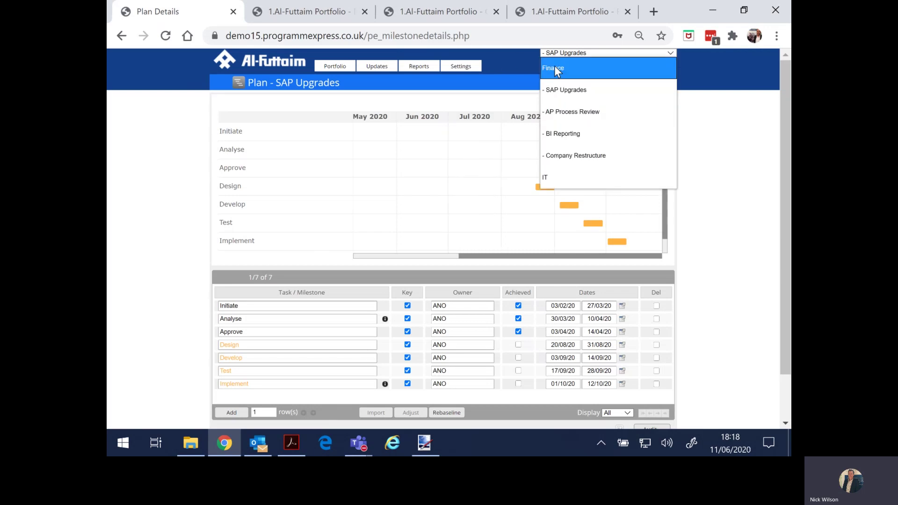
click(561, 112)
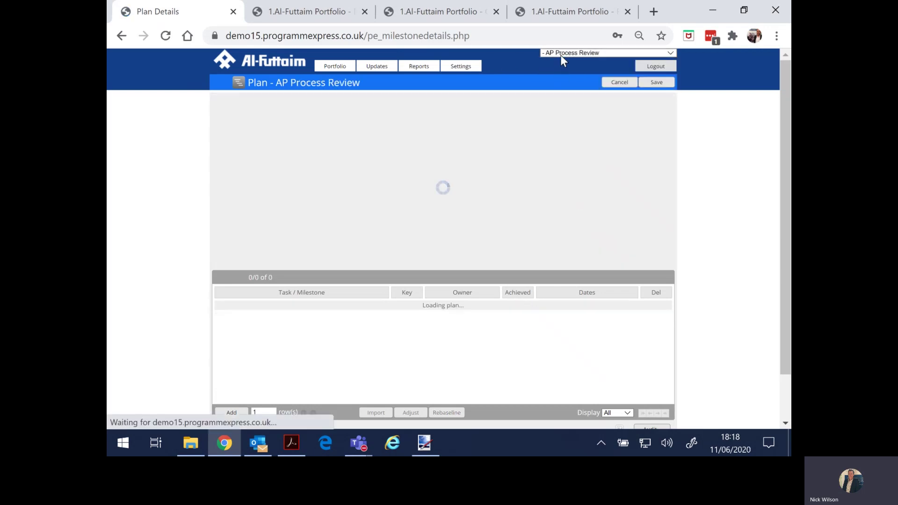
click(560, 53)
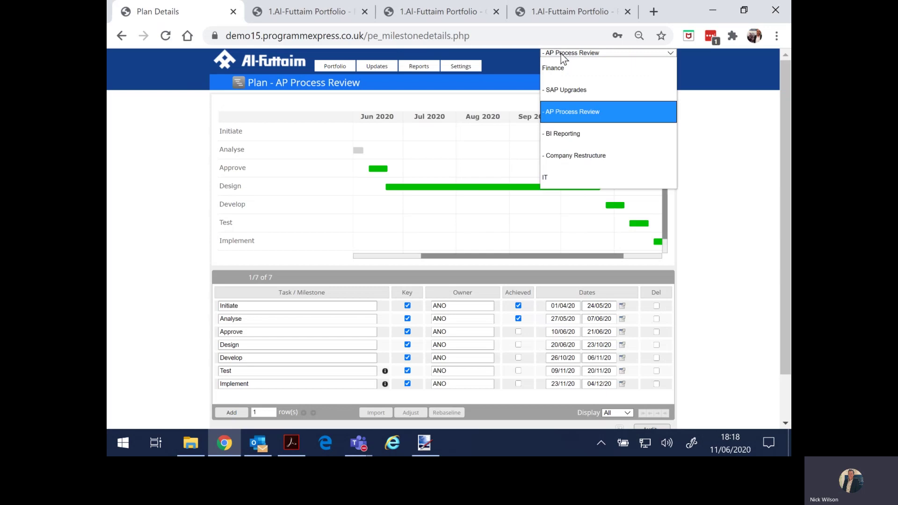
click(561, 133)
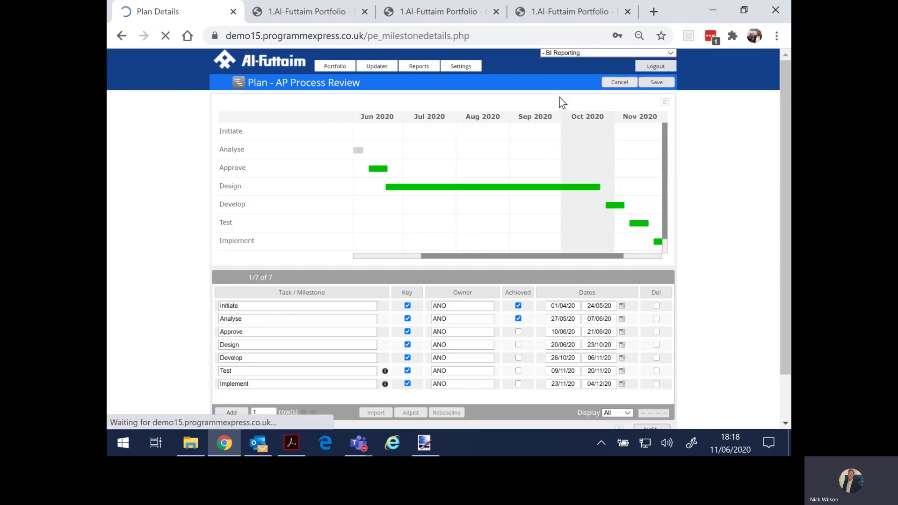
- View BI Reporting's costs and benefits pages, and check the type options of the Cut Costs benefit without changing them
mouse_move(381, 69)
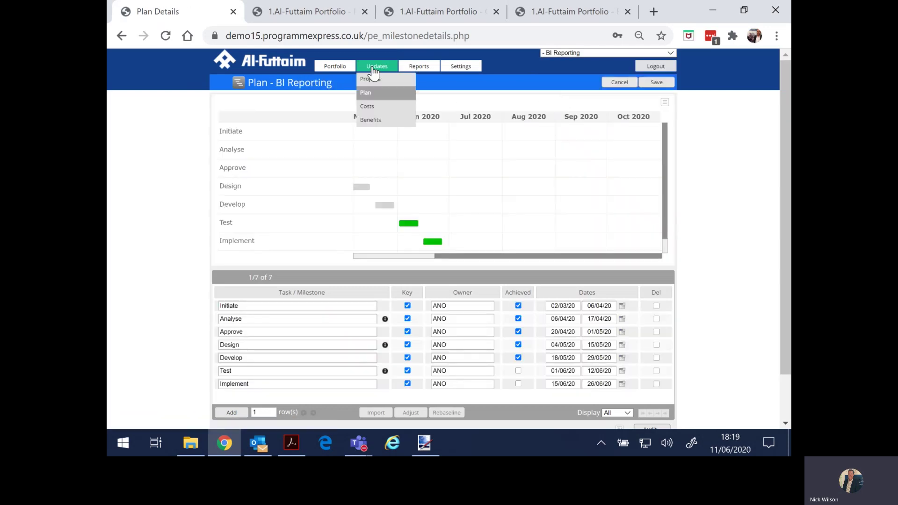
click(374, 107)
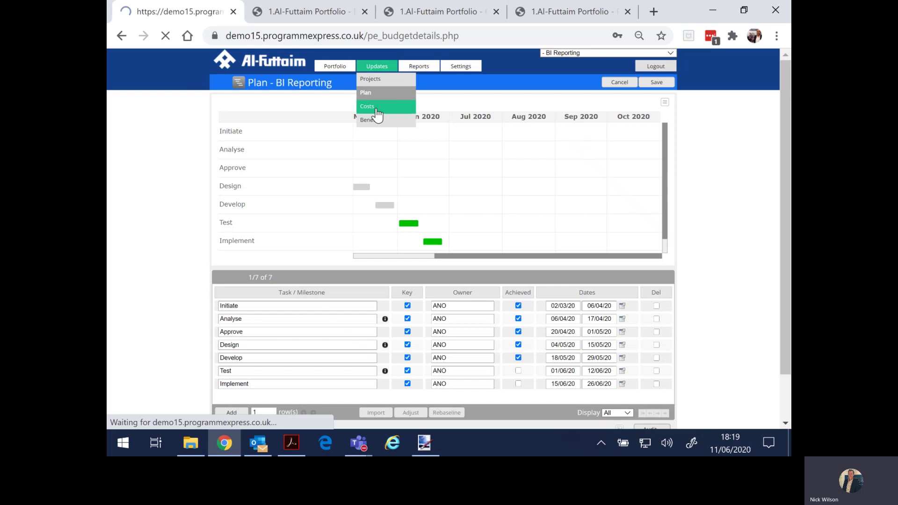
mouse_move(375, 74)
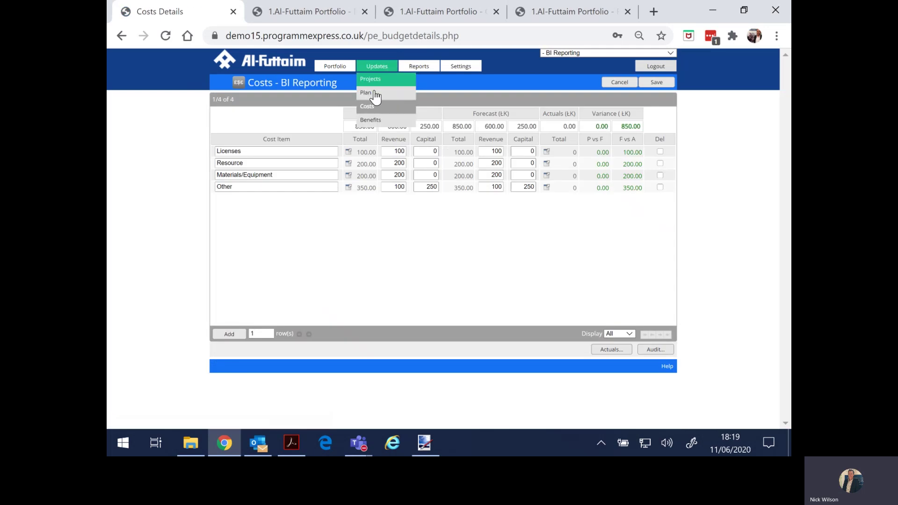
click(377, 122)
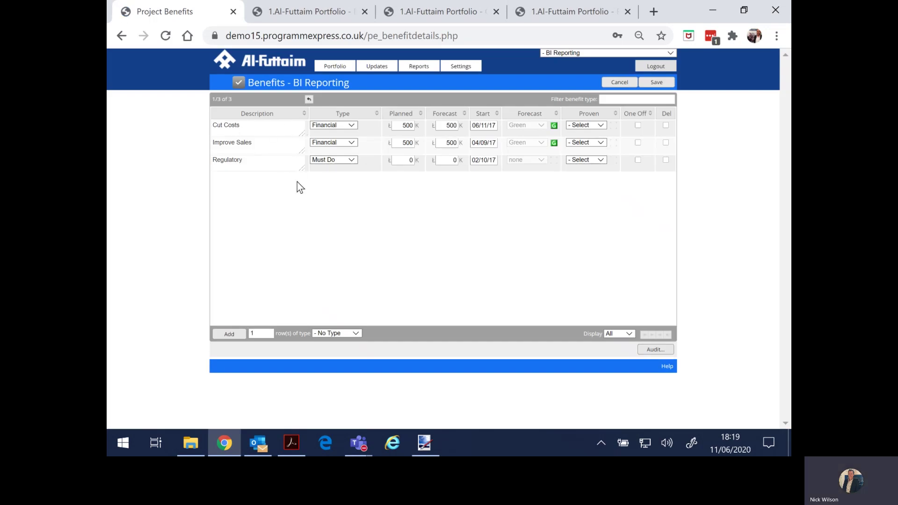
click(341, 125)
click(342, 126)
mouse_move(337, 68)
mouse_move(374, 69)
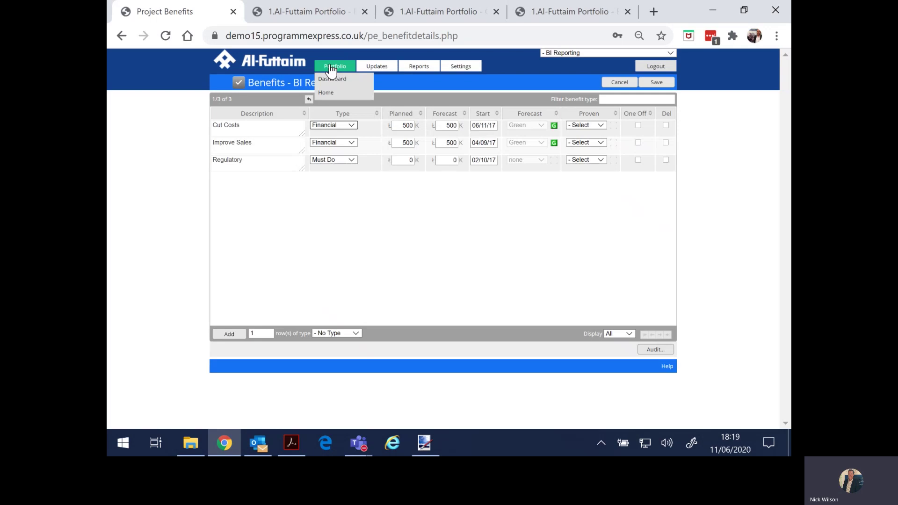
- Return to the login page by loading the base address demo15.programmexpress.co.uk
click(392, 36)
drag(463, 36, 397, 43)
key(BackSpace)
key(Return)
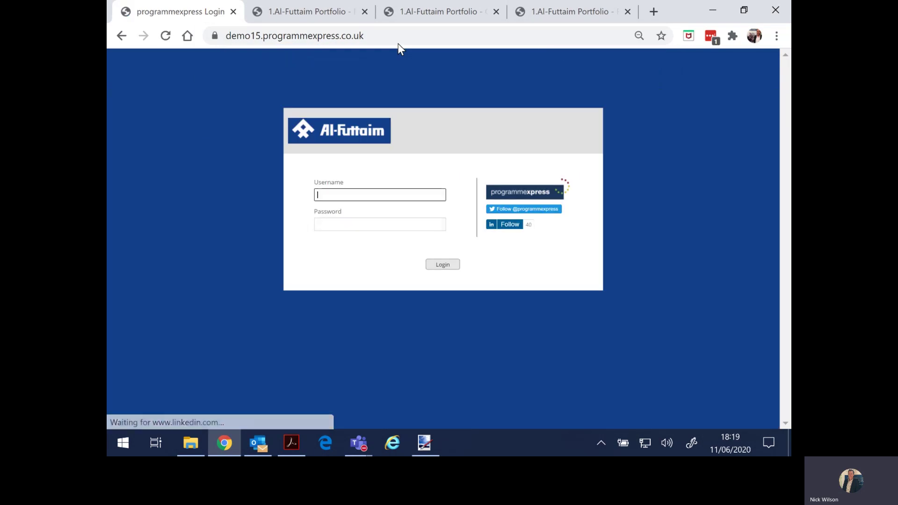
- Log in as pe_admin with the account password
text(pe_admin)
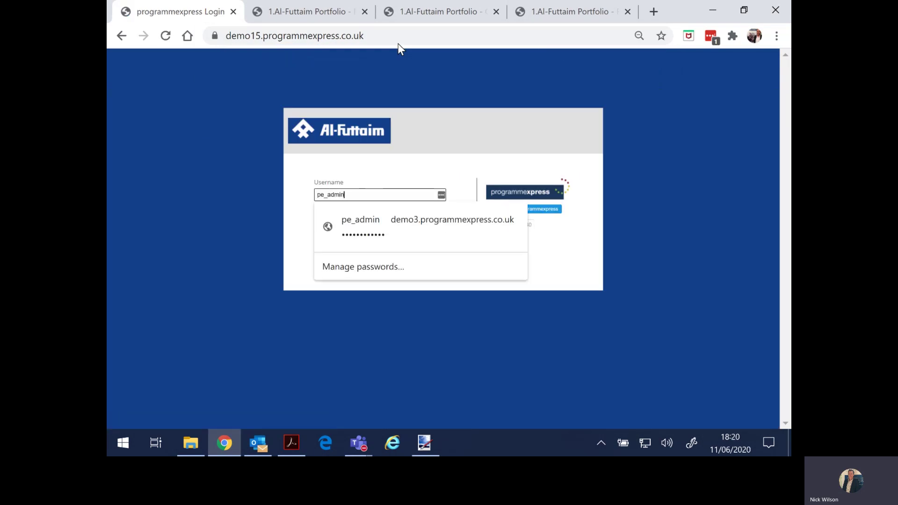
key(Tab)
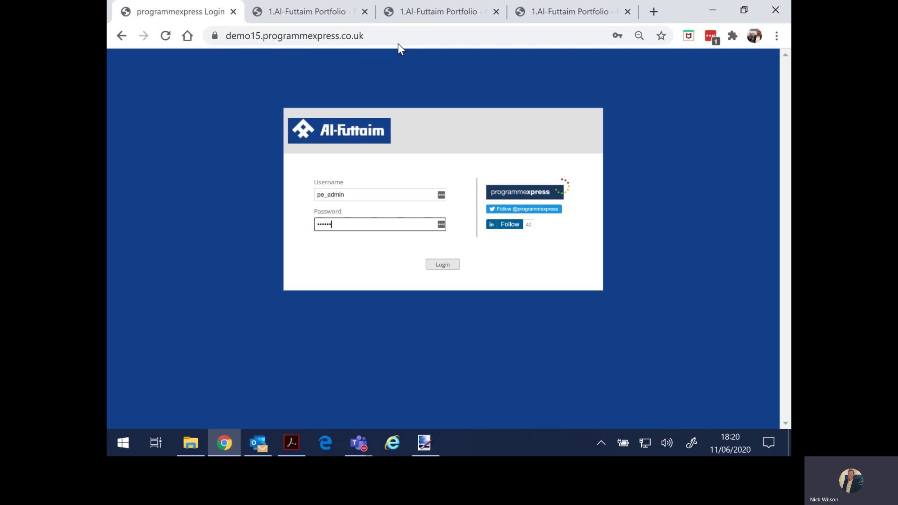
text(•••••••••••••)
key(Return)
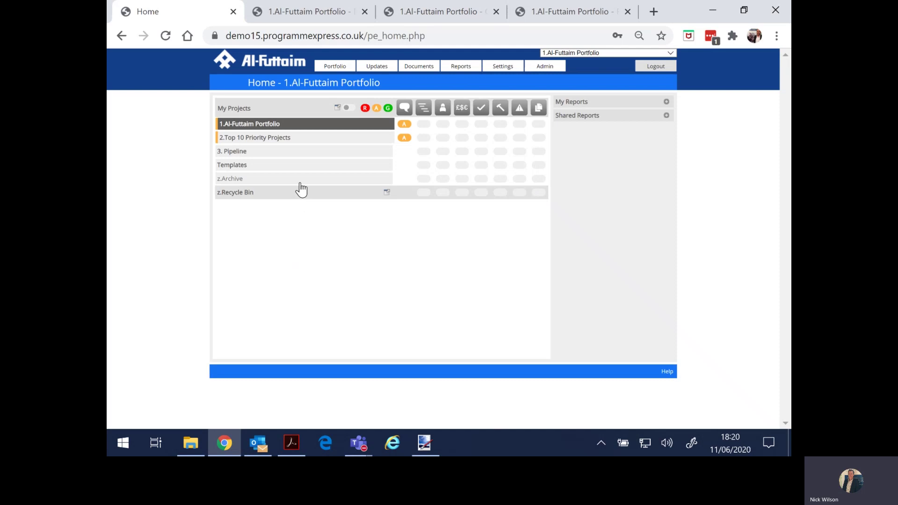
- Open the Al-Futtaim portfolio dashboard and view the Projects RAG status drilldown with the trend period set to Weeks, closing it when done
click(329, 78)
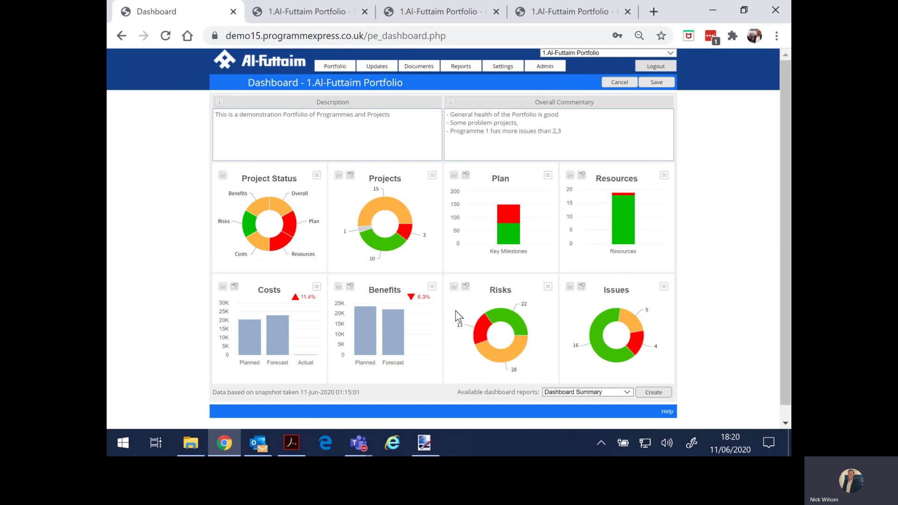
click(337, 175)
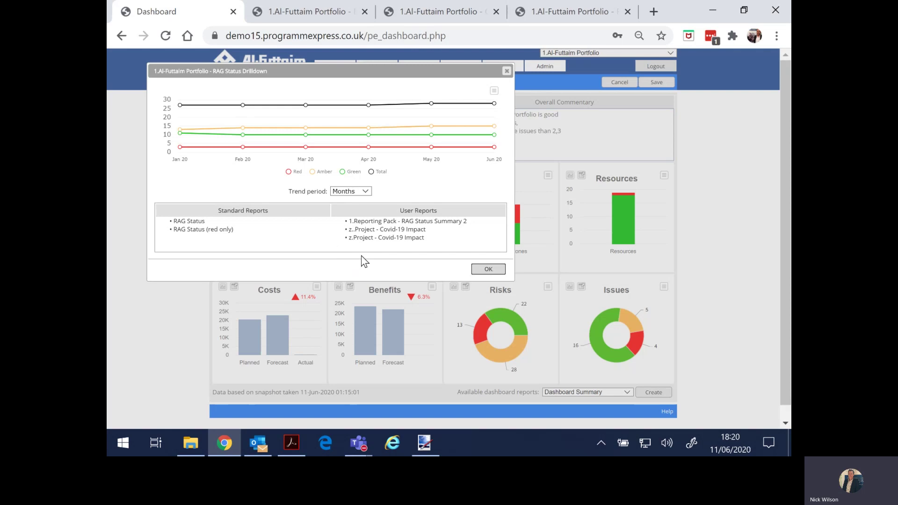
click(349, 191)
click(351, 256)
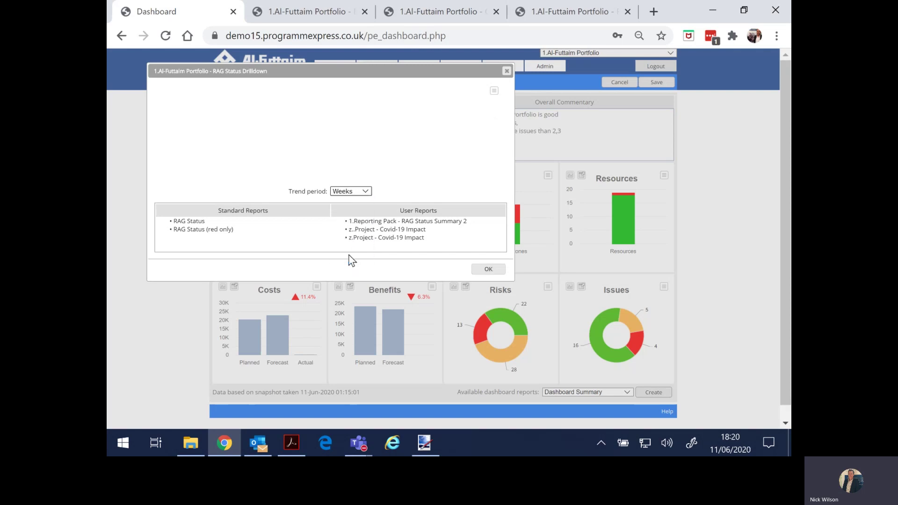
click(488, 269)
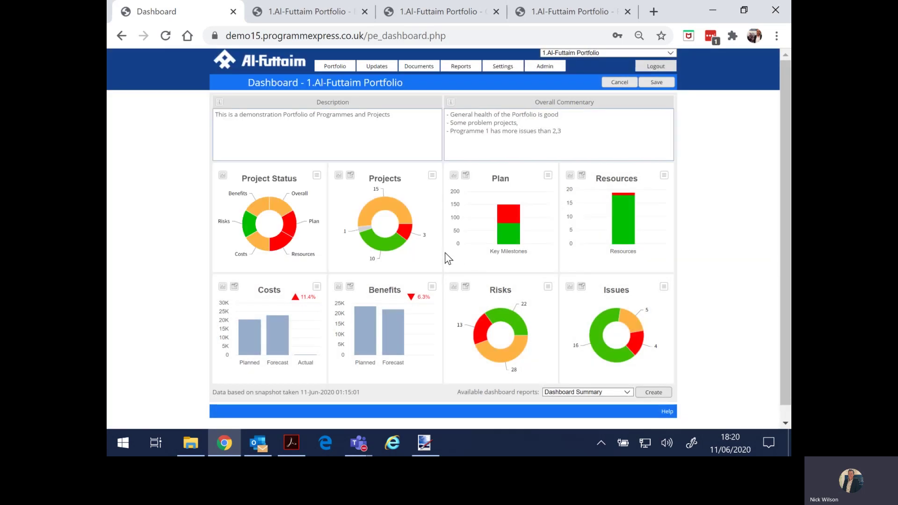
click(432, 175)
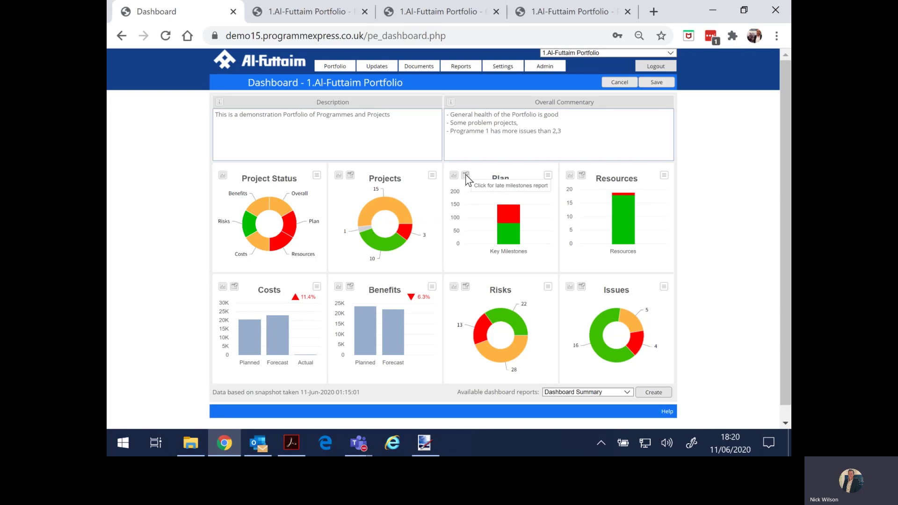
- Return to the home page and open the shared report 7.Reporting Pack - Resource Usage Summary for the Al-Futtaim portfolio
mouse_move(333, 70)
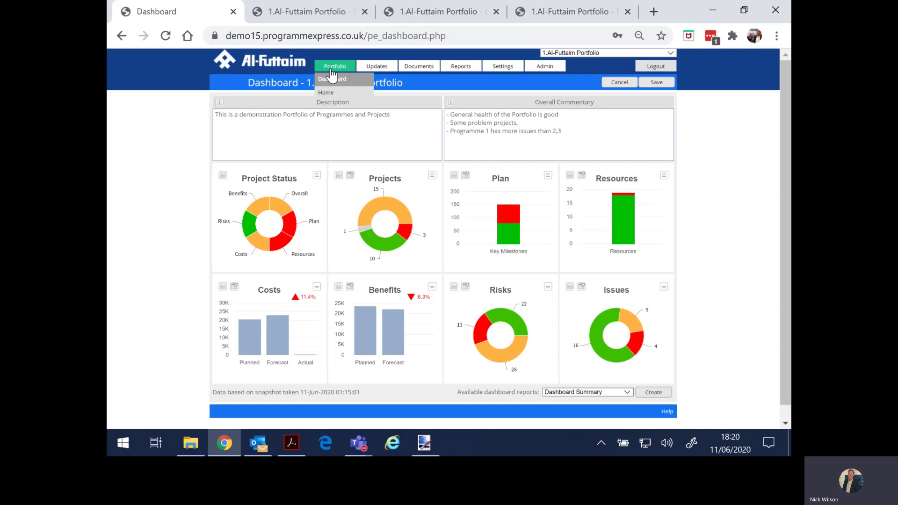
click(327, 92)
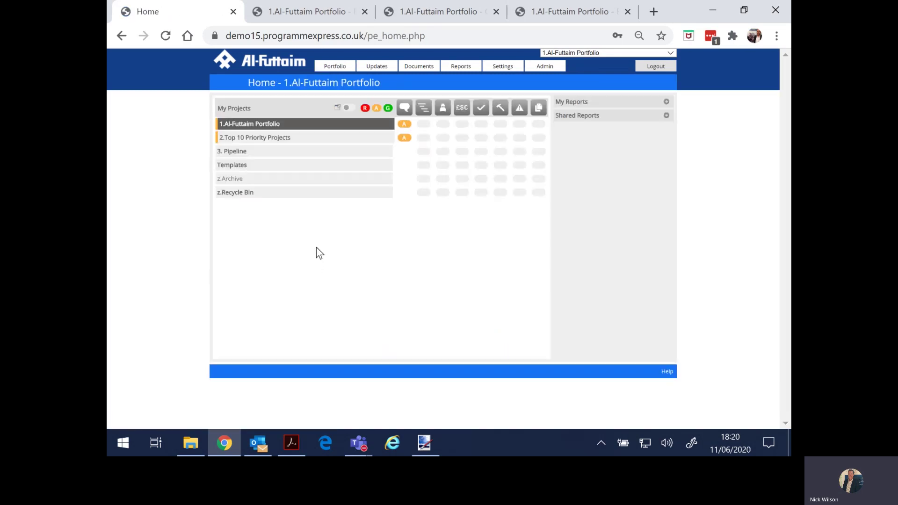
mouse_move(544, 70)
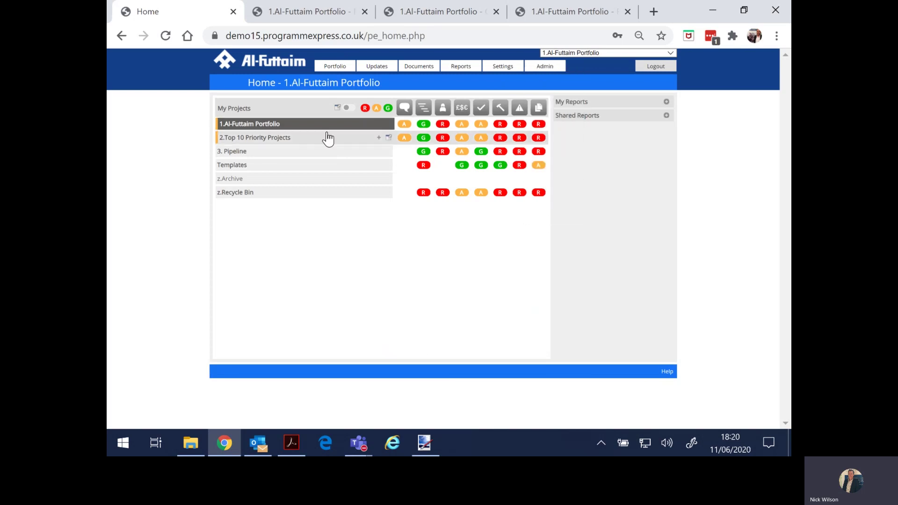
click(665, 116)
scroll(669, 152, down, 1)
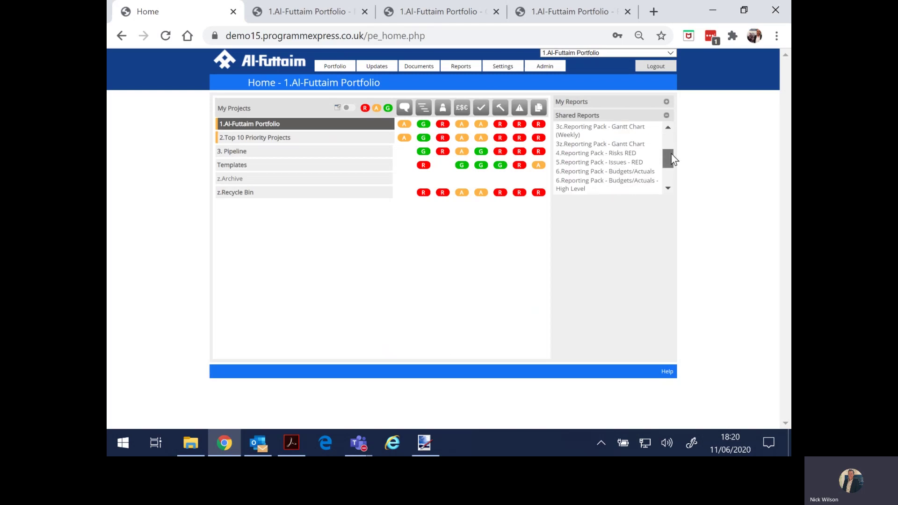
mouse_move(671, 159)
mouse_down()
mouse_move(671, 152)
mouse_move(669, 167)
mouse_up()
click(595, 157)
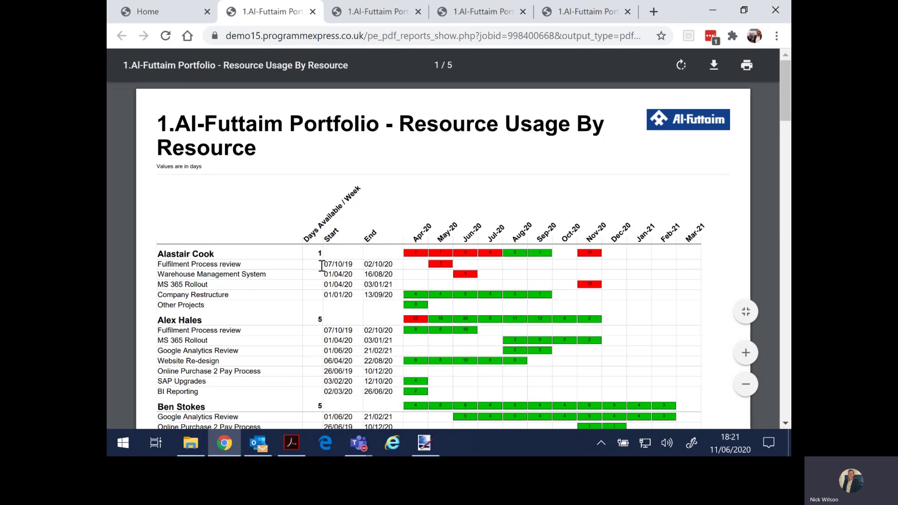
- Look through the resource usage report for each resource's monthly utilisation across projects, and go back to the home page
scroll(501, 304, down, 1)
scroll(500, 301, down, 15)
scroll(498, 305, down, 10)
scroll(493, 309, down, 10)
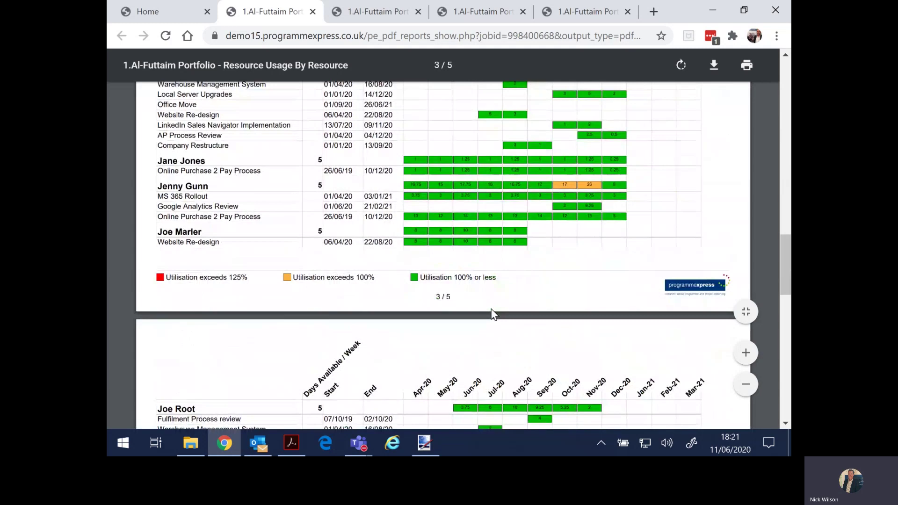
scroll(491, 308, up, 6)
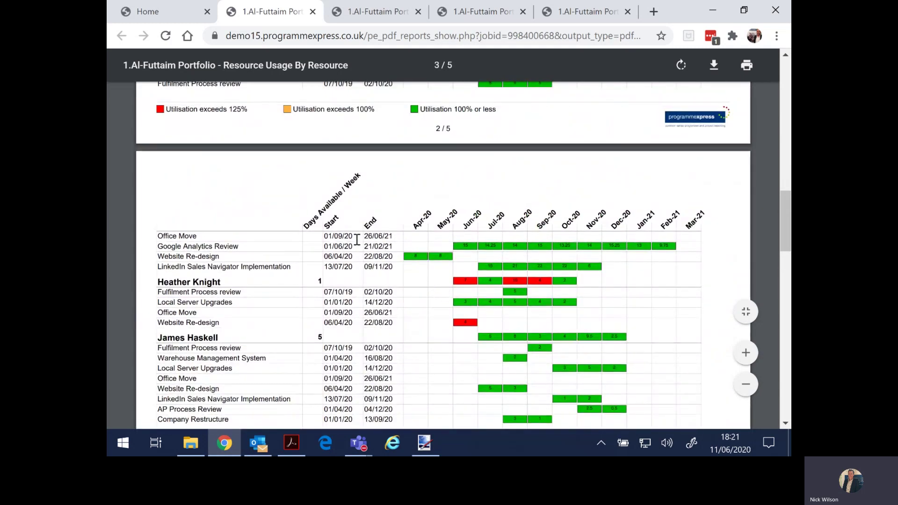
scroll(303, 220, up, 5)
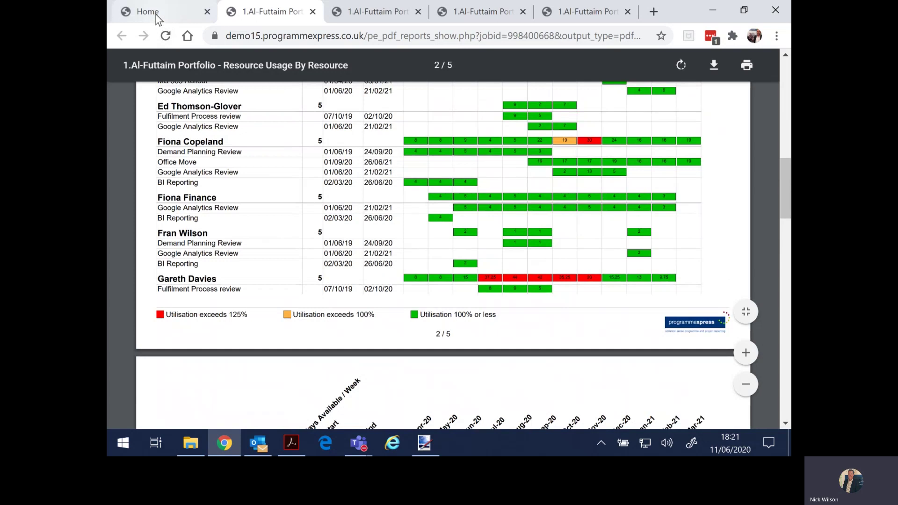
click(156, 15)
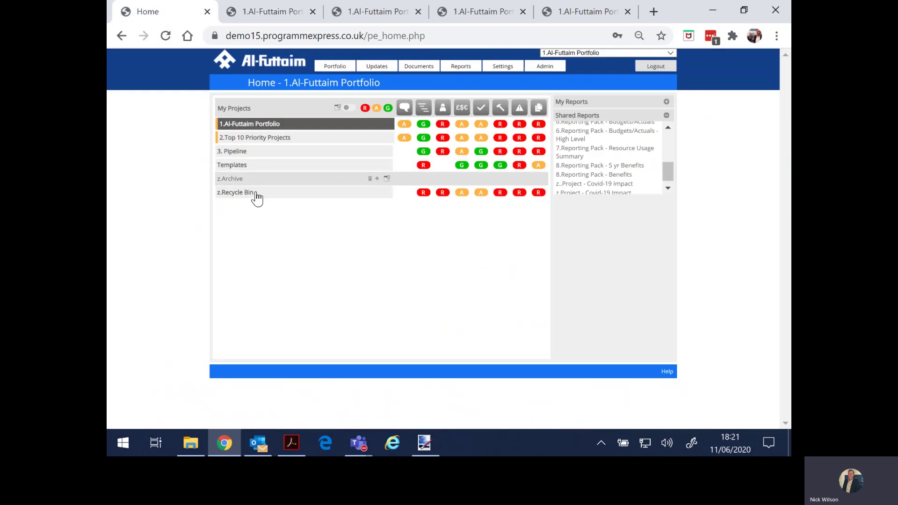
- Expand the portfolio's Governance programme, select the ProgrammExpress Implementation project, and open its 1 Page Overview report from the personal reports
click(245, 124)
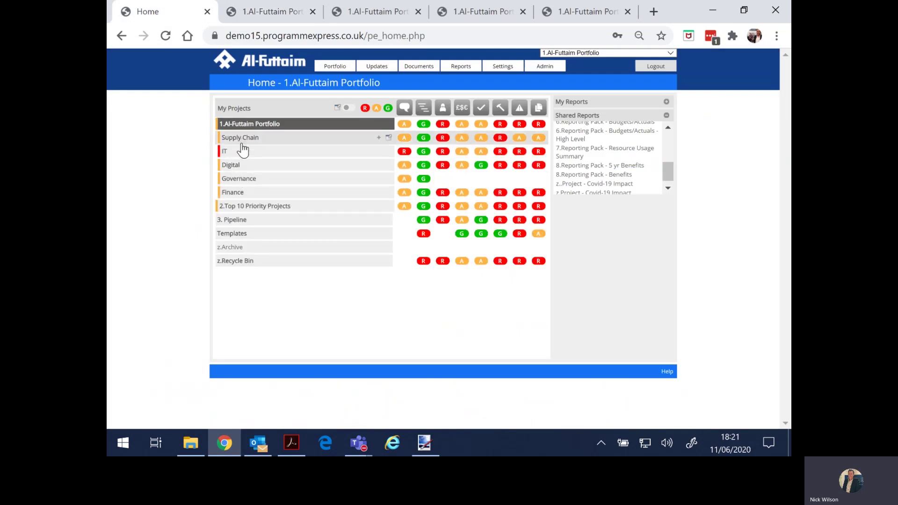
click(244, 182)
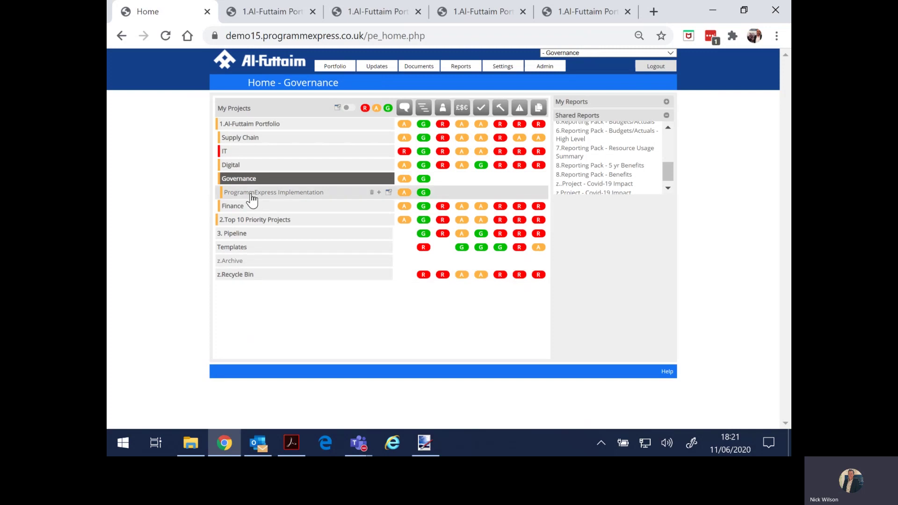
click(252, 194)
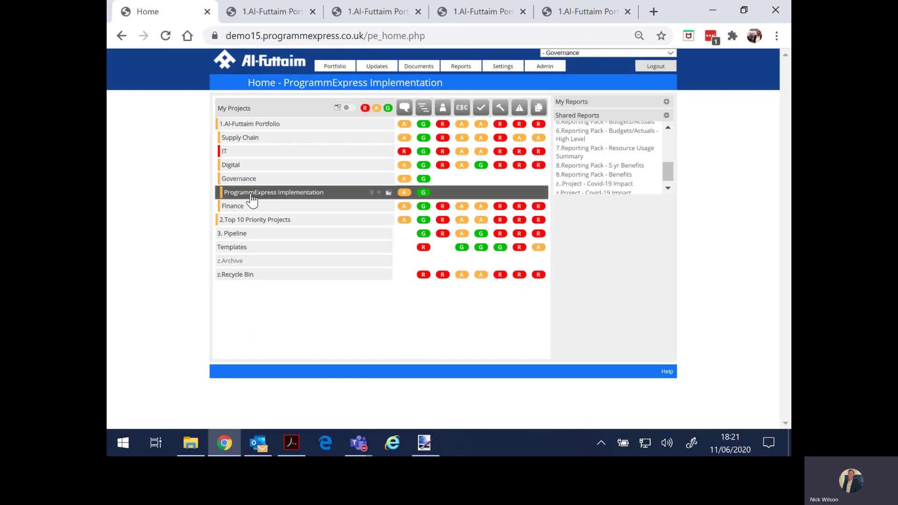
click(666, 101)
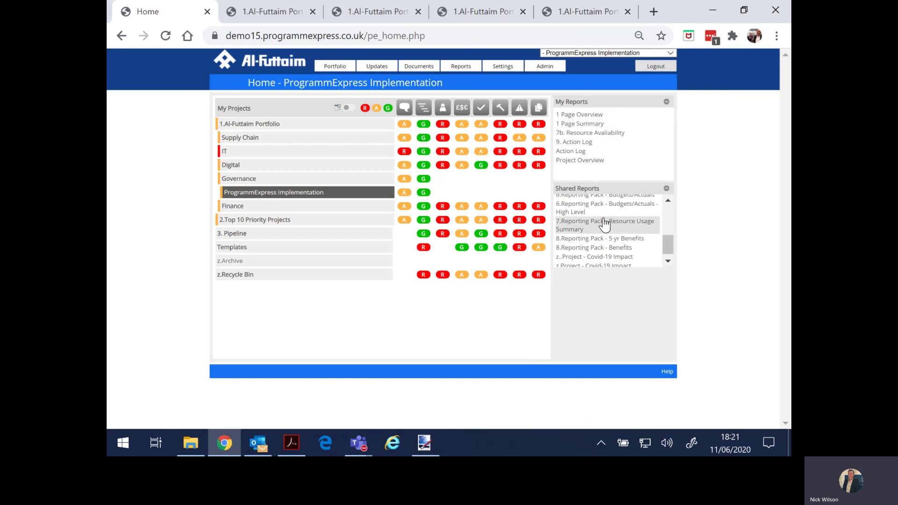
click(581, 116)
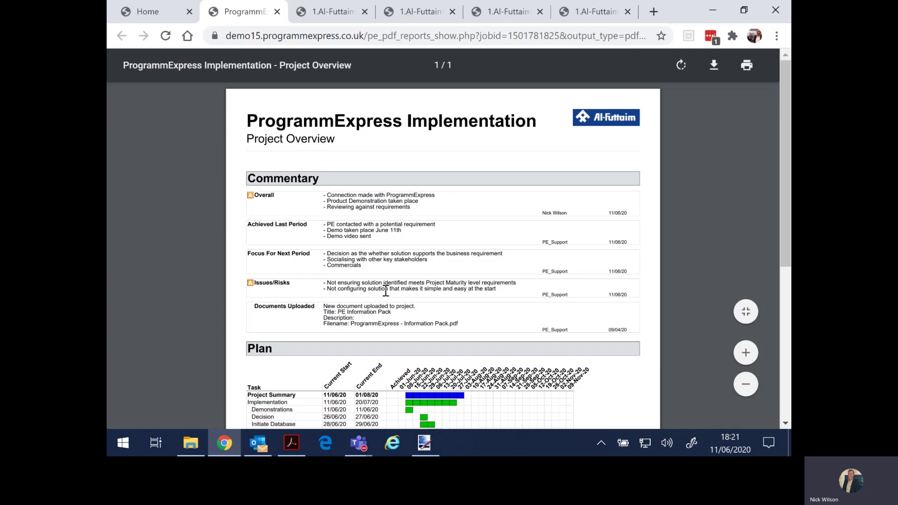
- Review the commentary, plan and risk register in the project overview report, and go back to the home page
scroll(385, 294, down, 5)
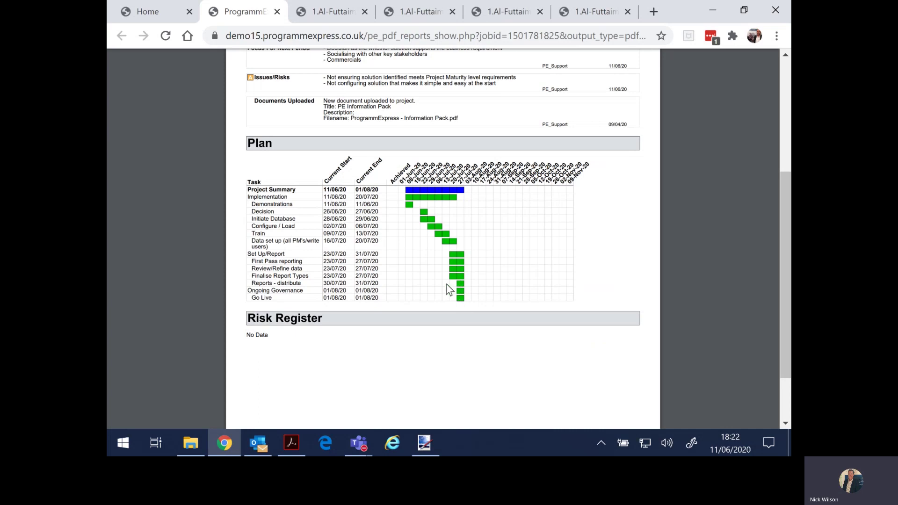
scroll(434, 287, up, 3)
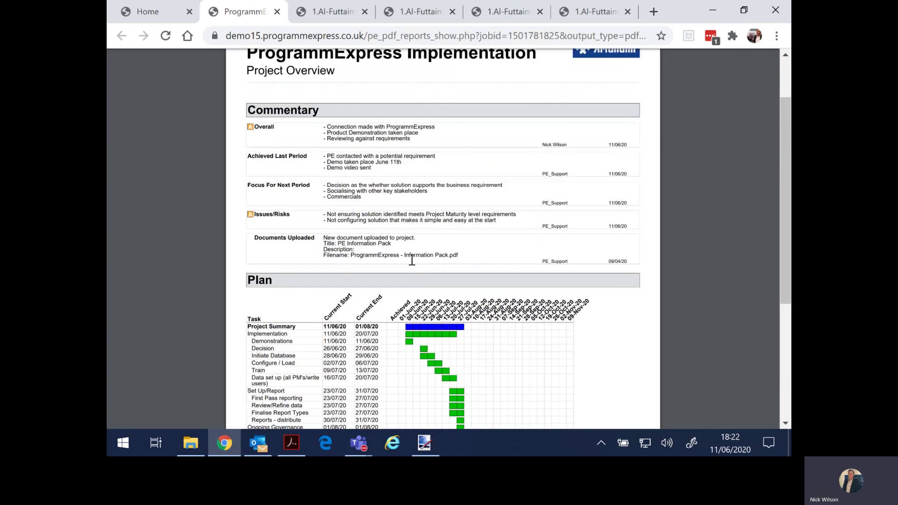
click(154, 13)
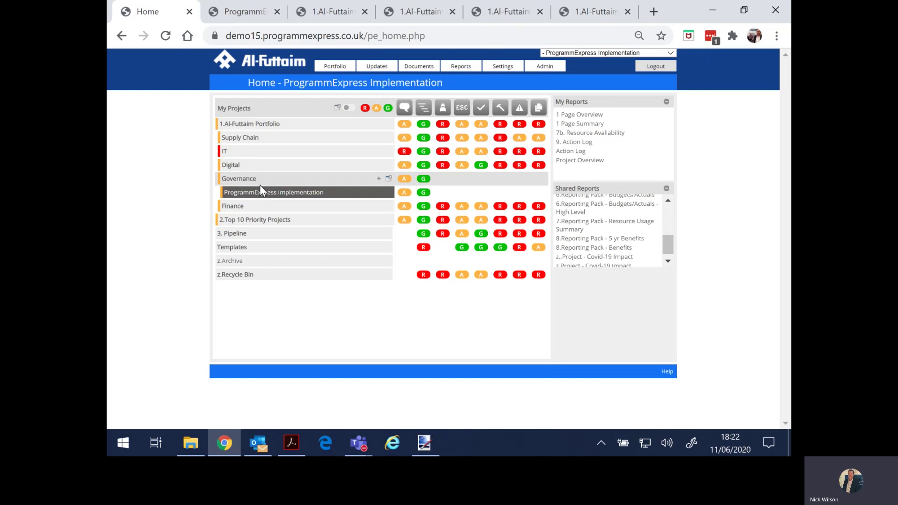
- Select the Al-Futtaim portfolio and open the shared report 2.Reporting Pack - 1 Page Summary PPT
click(251, 125)
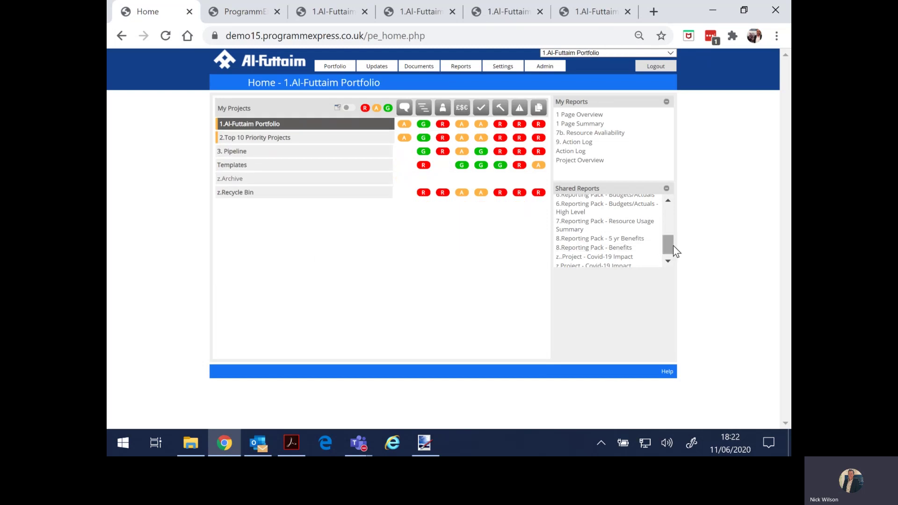
drag(666, 248, 663, 221)
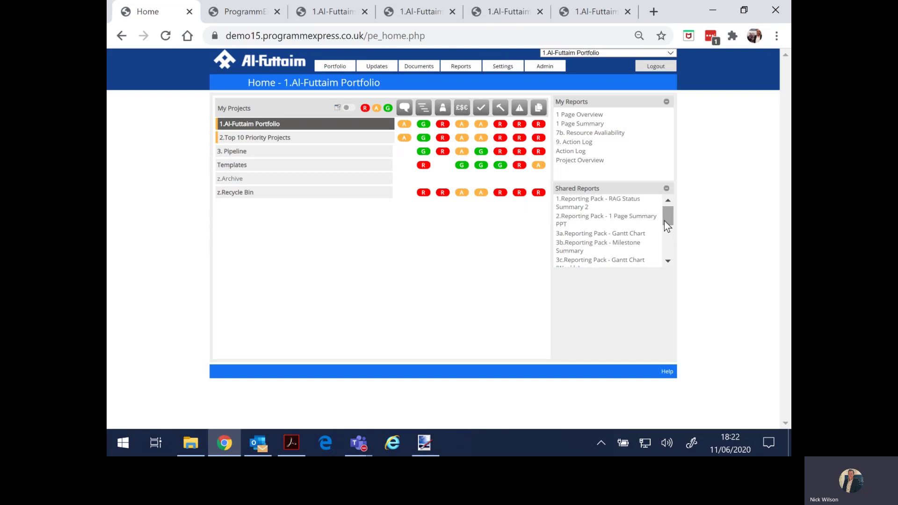
click(585, 221)
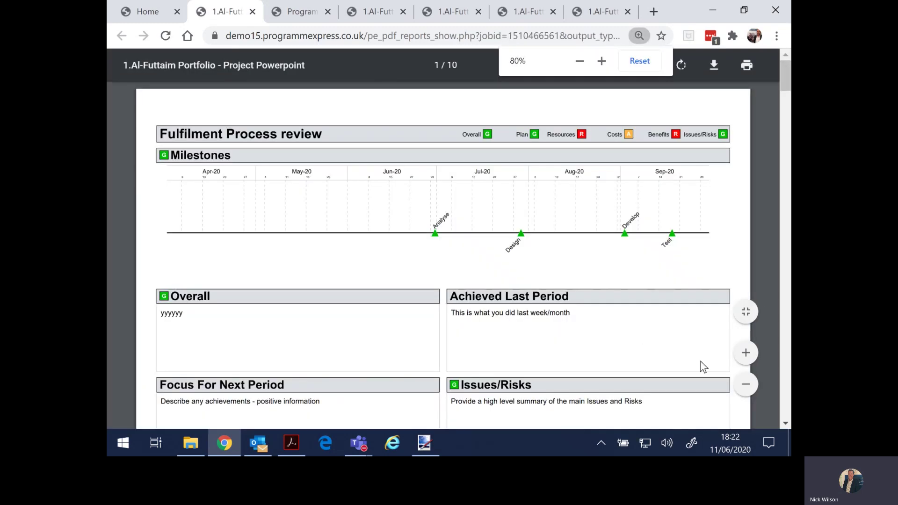
- Look through the one-page project summaries from Fulfilment Process review to Office Move, and go back to the home page
click(745, 384)
click(745, 384)
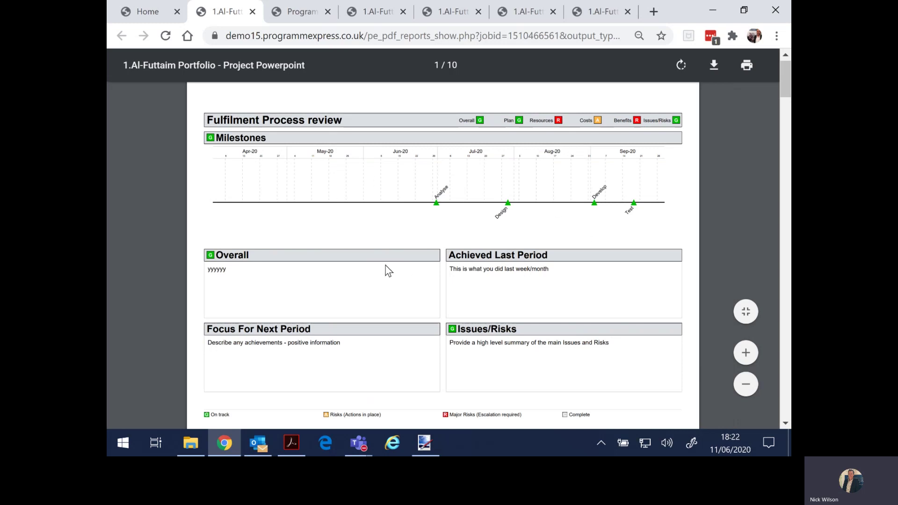
scroll(397, 294, down, 7)
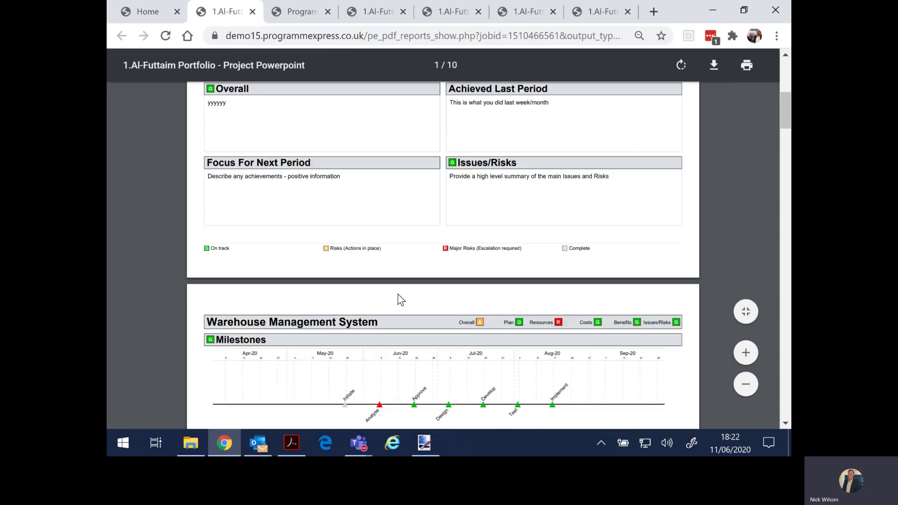
scroll(397, 294, down, 10)
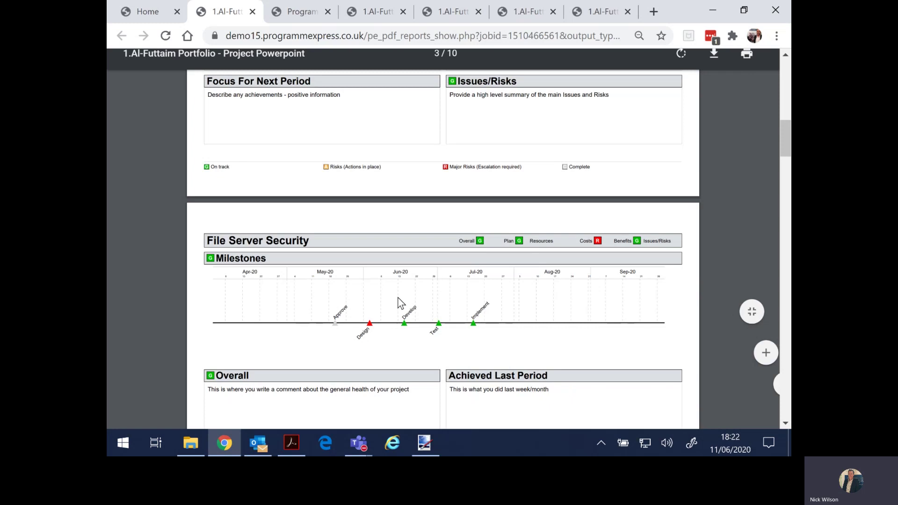
scroll(399, 301, down, 6)
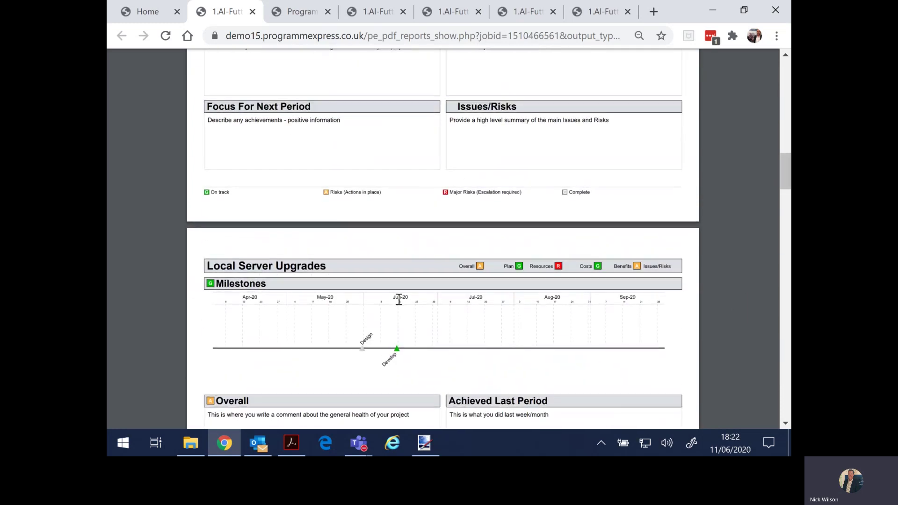
scroll(398, 299, down, 1)
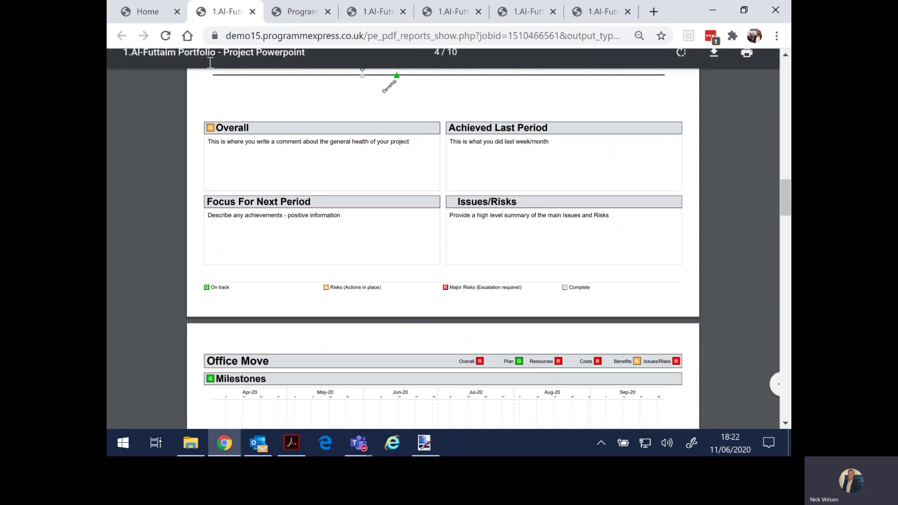
click(151, 17)
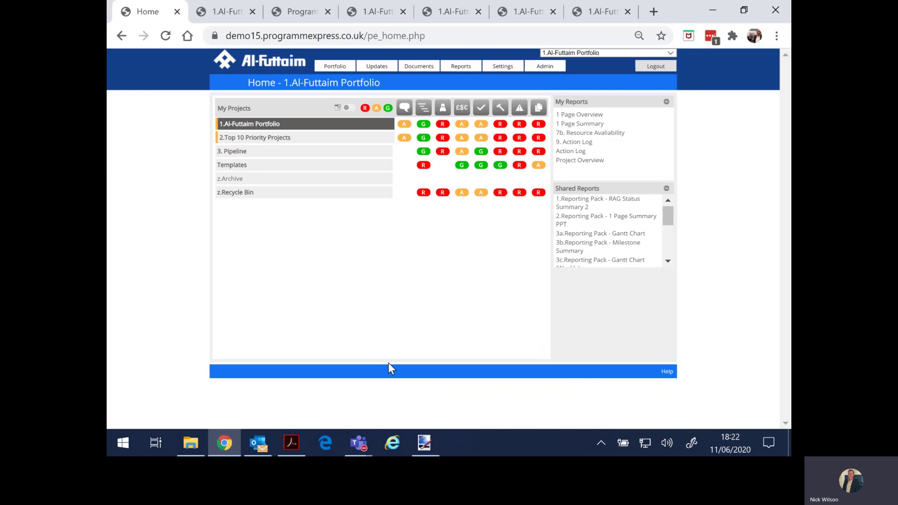
- Switch to the Microsoft Teams call in progress to bring up its call controls
mouse_move(361, 445)
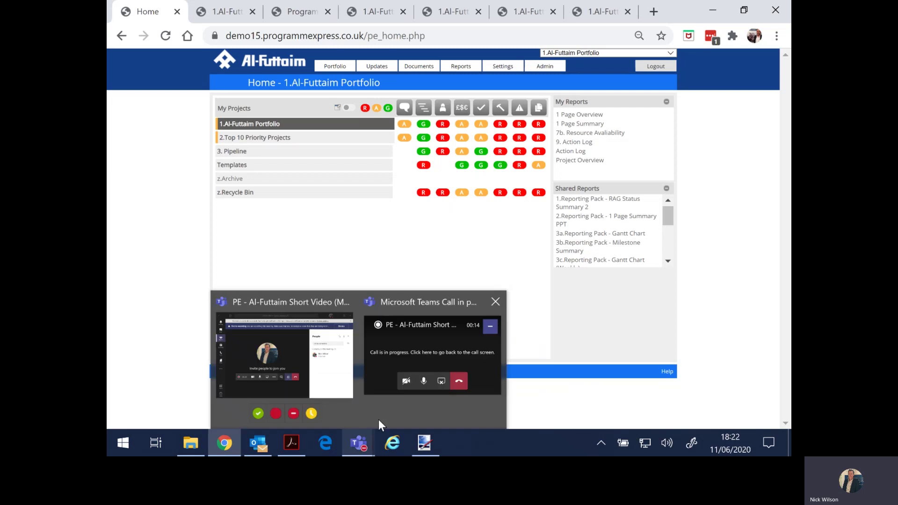
click(397, 349)
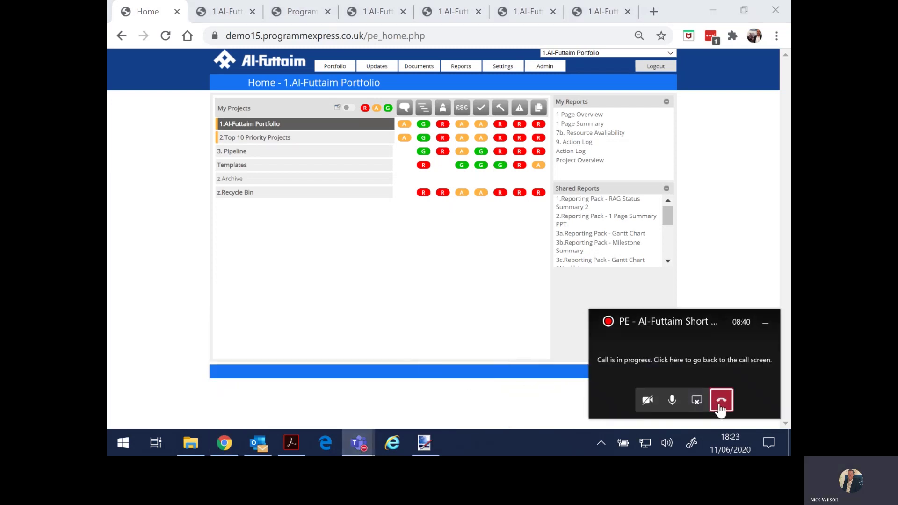